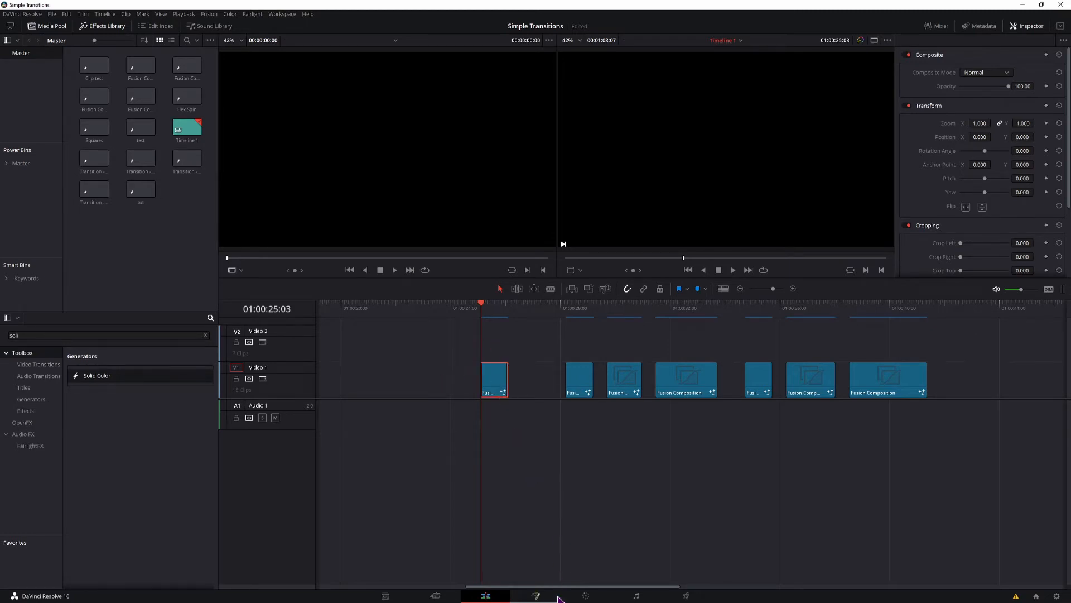
# Open the selected composition on the Fusion page, play Background1's animation and return to frame 0.
pyautogui.click(537, 595)
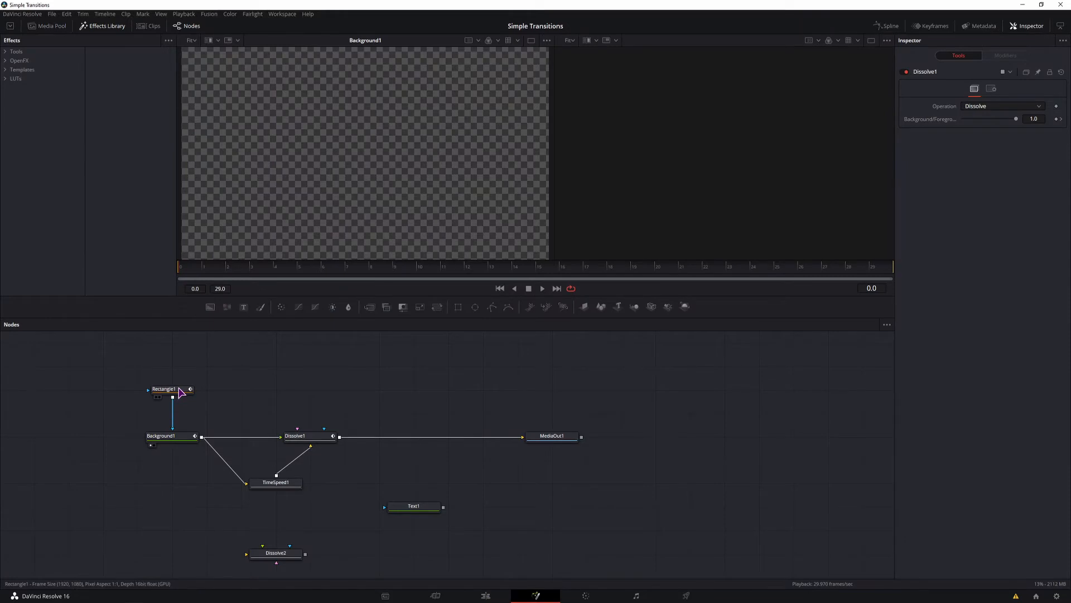
pyautogui.press('space')
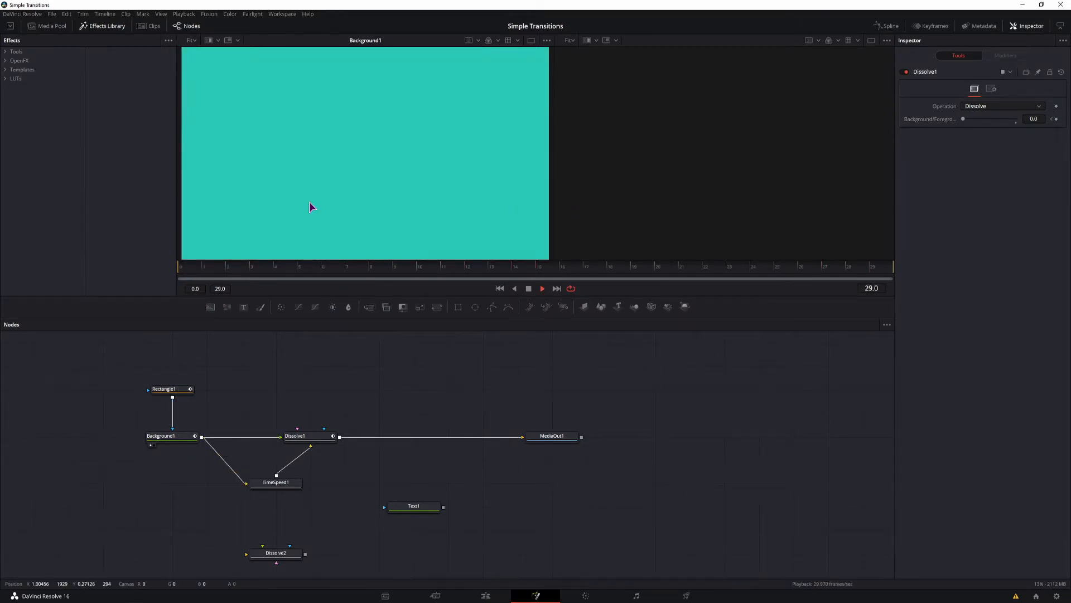
pyautogui.press('space')
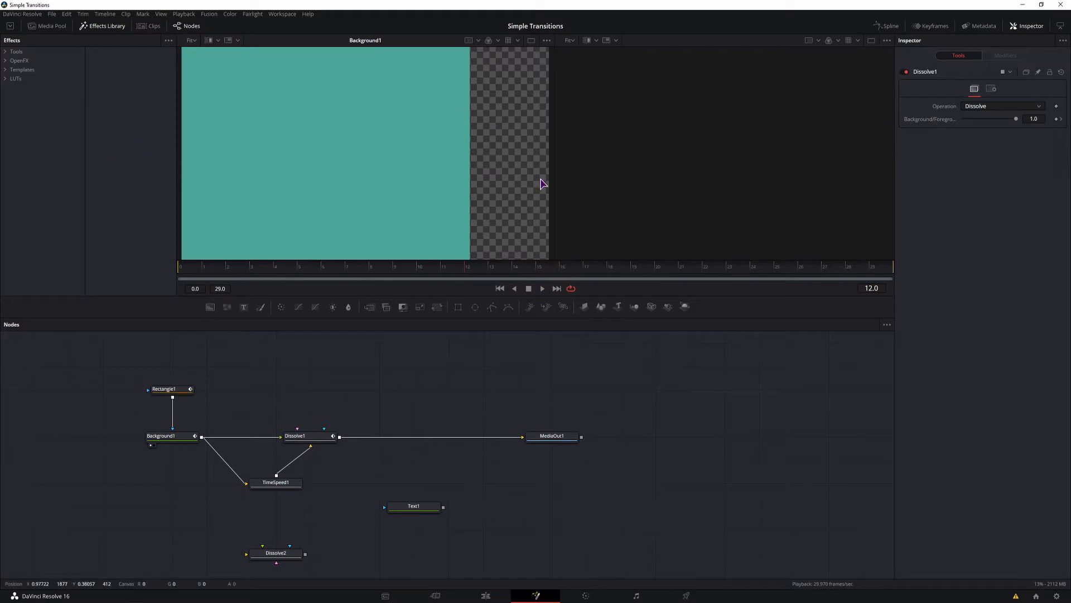
pyautogui.click(187, 268)
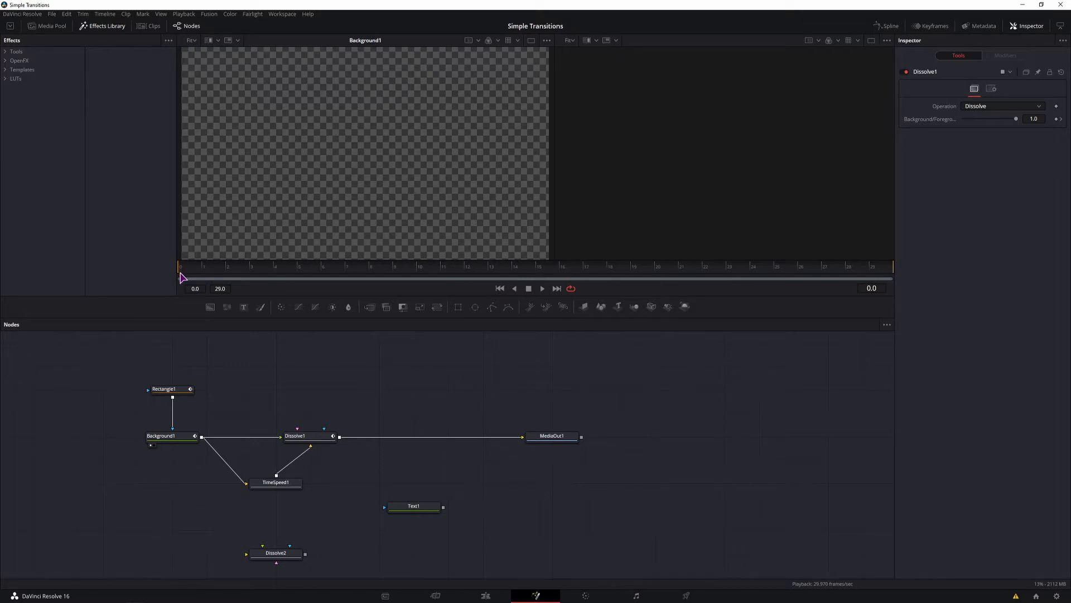
# Play Background1's animation, scrub it from the start to frame 8, and go to frame 15.
pyautogui.press('space')
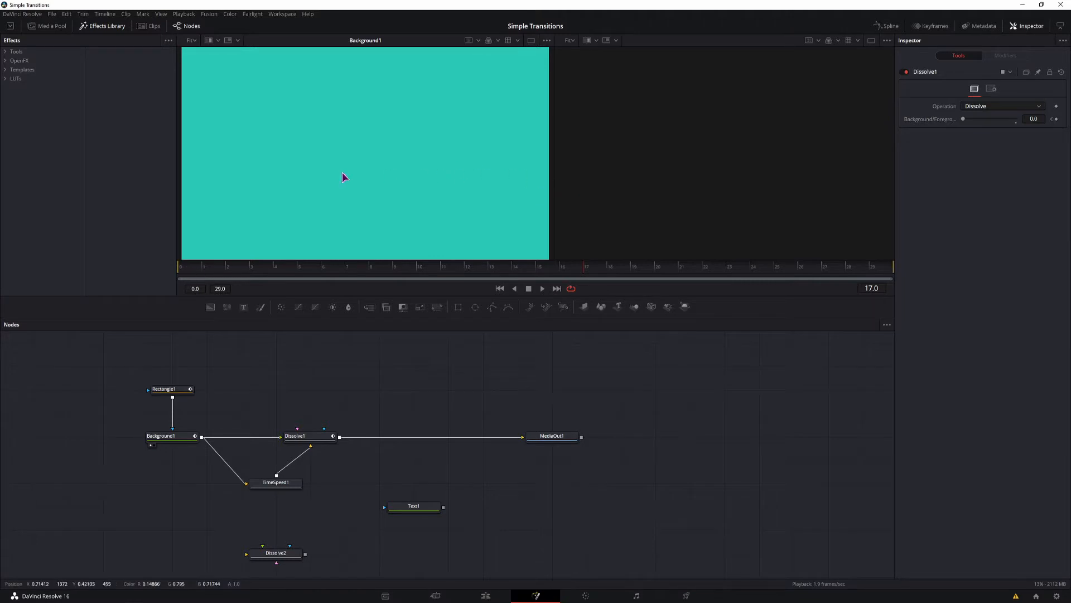
pyautogui.click(186, 272)
pyautogui.moveTo(185, 272); pyautogui.dragTo(389, 270)
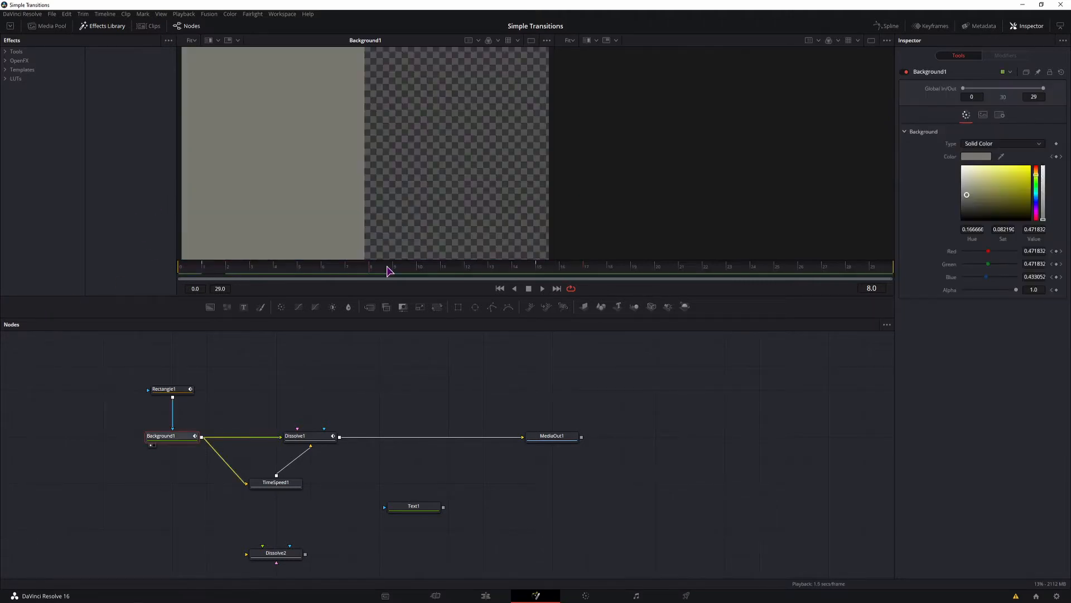
pyautogui.click(536, 267)
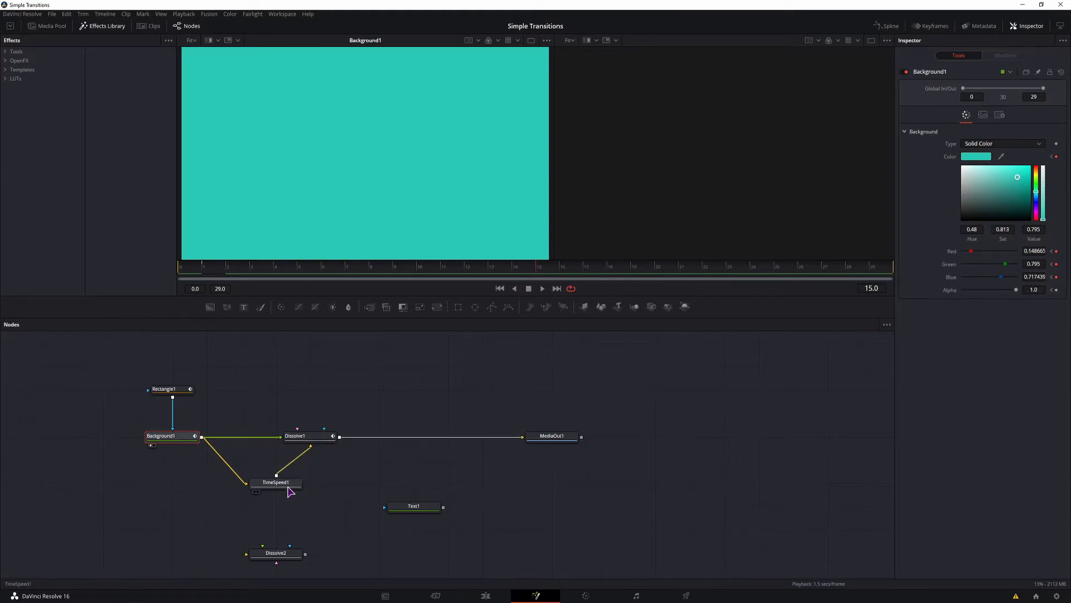
# Show TimeSpeed1 in the second viewer and play it alongside Background1.
pyautogui.moveTo(313, 441)
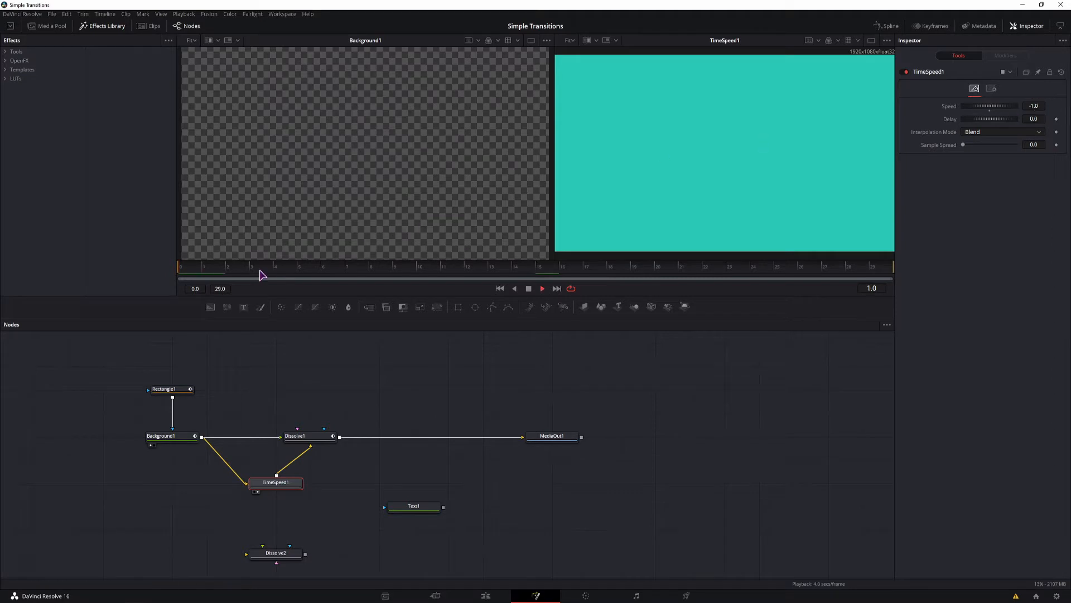
pyautogui.press('space')
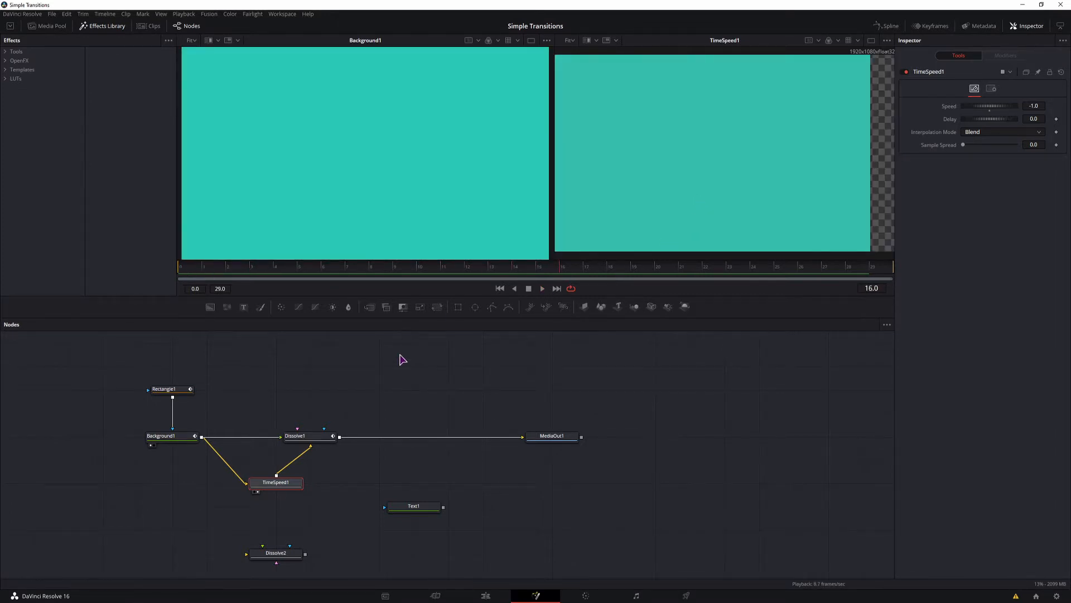
# Try to combine Background1 as background and TimeSpeed1 as foreground through a Merge node shown in the second viewer.
pyautogui.moveTo(370, 307); pyautogui.dragTo(263, 395)
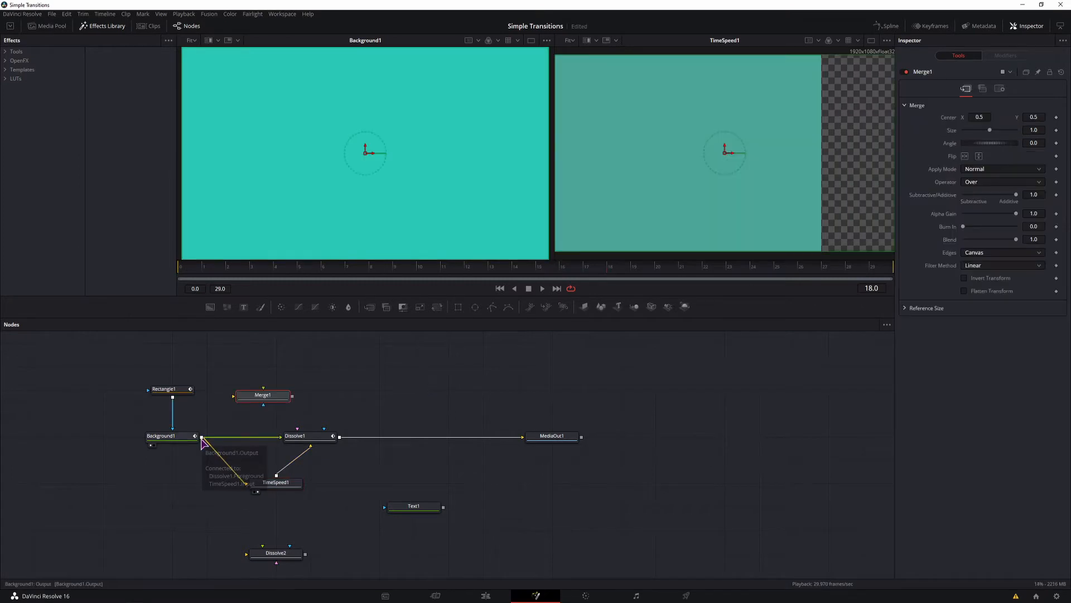
pyautogui.moveTo(201, 437); pyautogui.dragTo(233, 396)
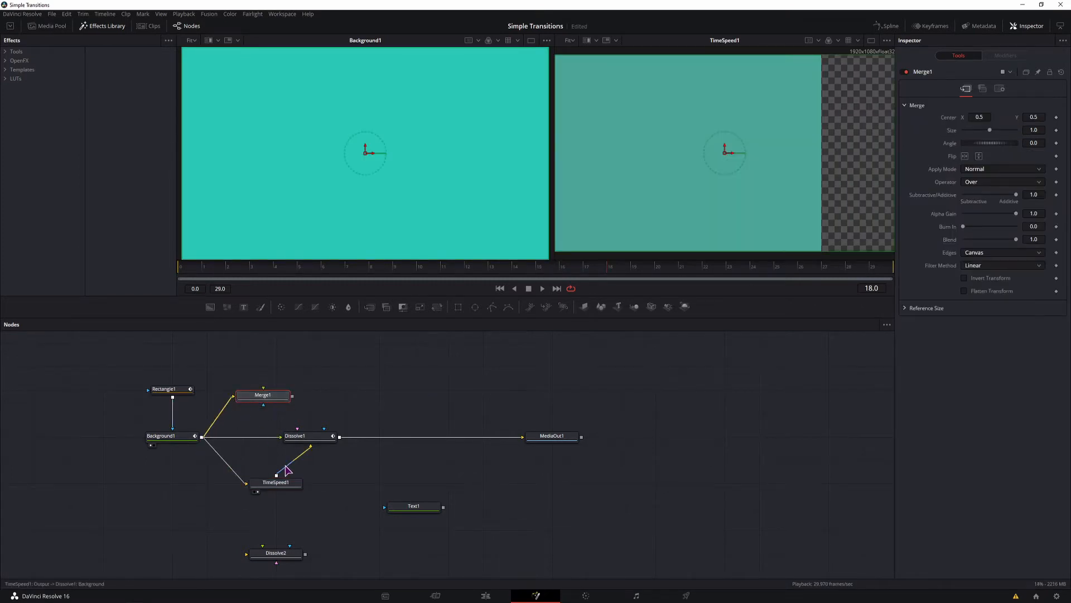
pyautogui.moveTo(276, 475); pyautogui.dragTo(268, 398)
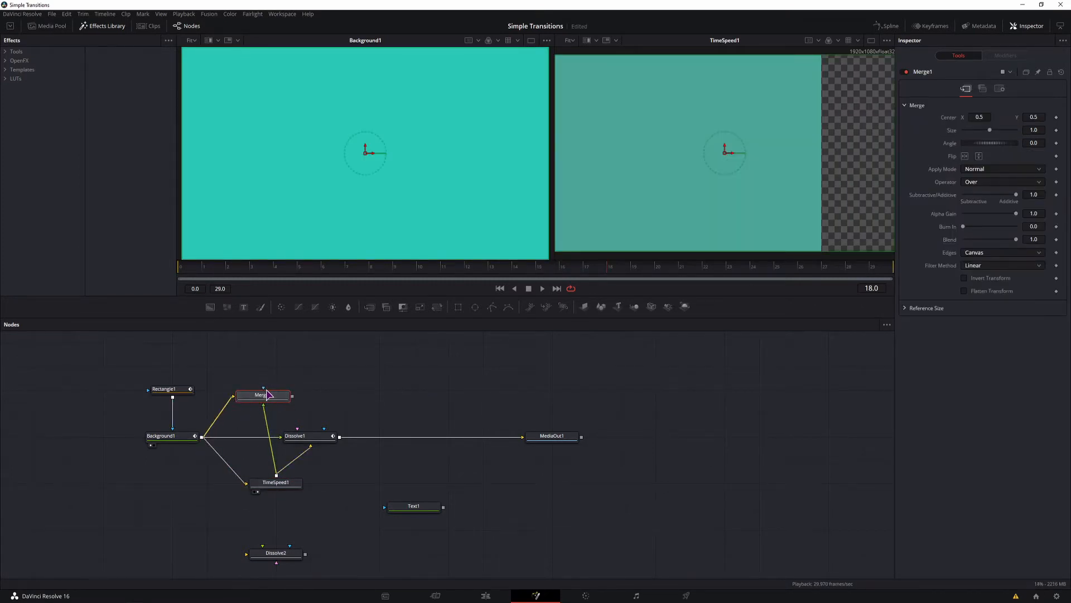
pyautogui.click(246, 406)
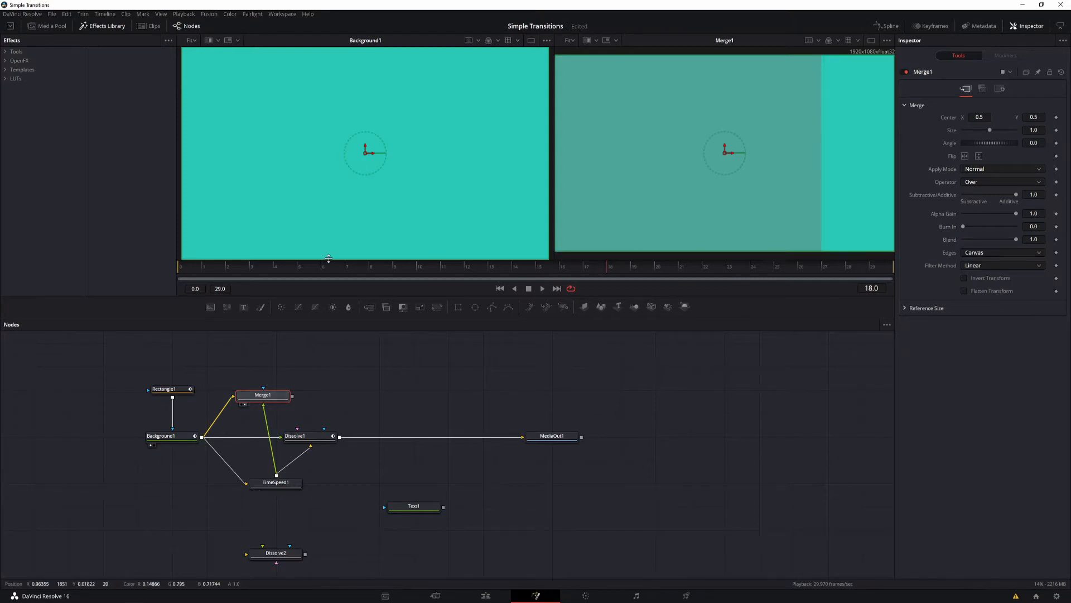
# Play the merged result from frame 0 and delete the Merge1 node.
pyautogui.click(185, 269)
pyautogui.press('space')
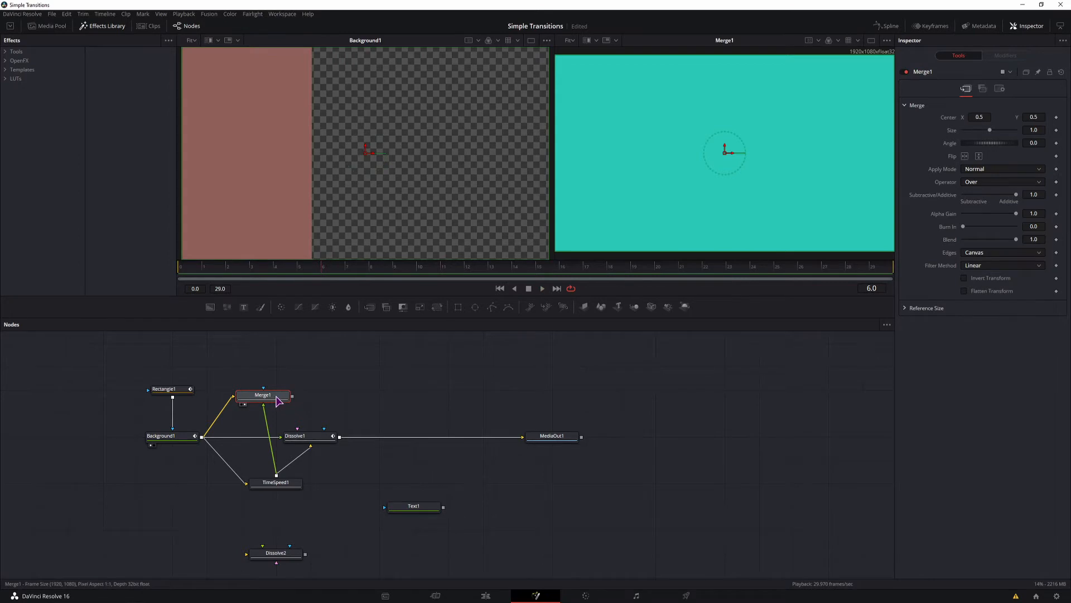
pyautogui.press('space')
pyautogui.press('Delete')
# Play Background1 and TimeSpeed1 side by side from frame 0 to compare their directions.
pyautogui.click(188, 269)
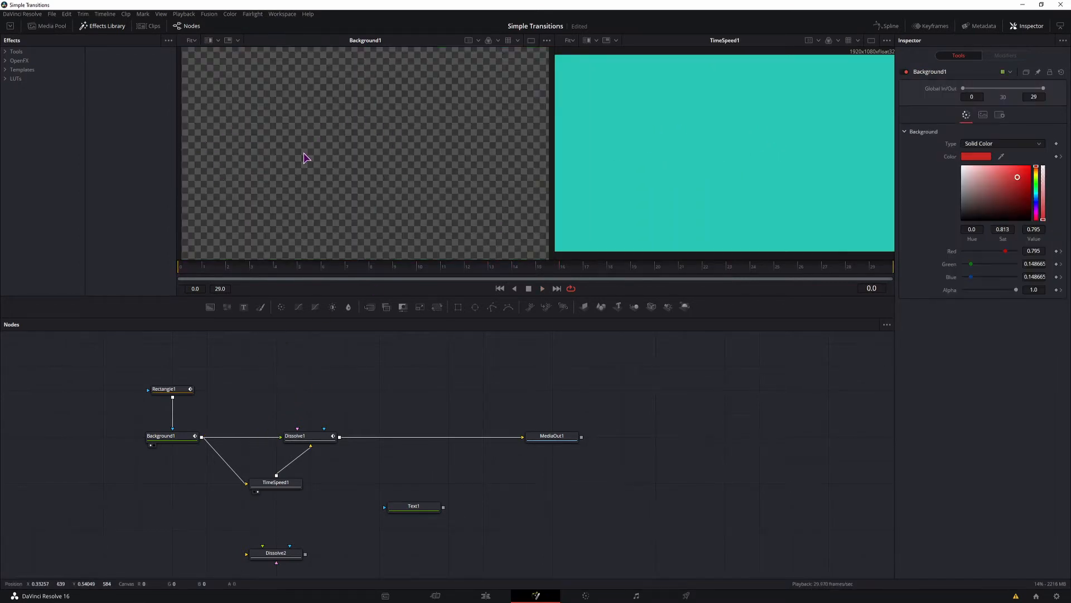
pyautogui.press('space')
pyautogui.press('space')
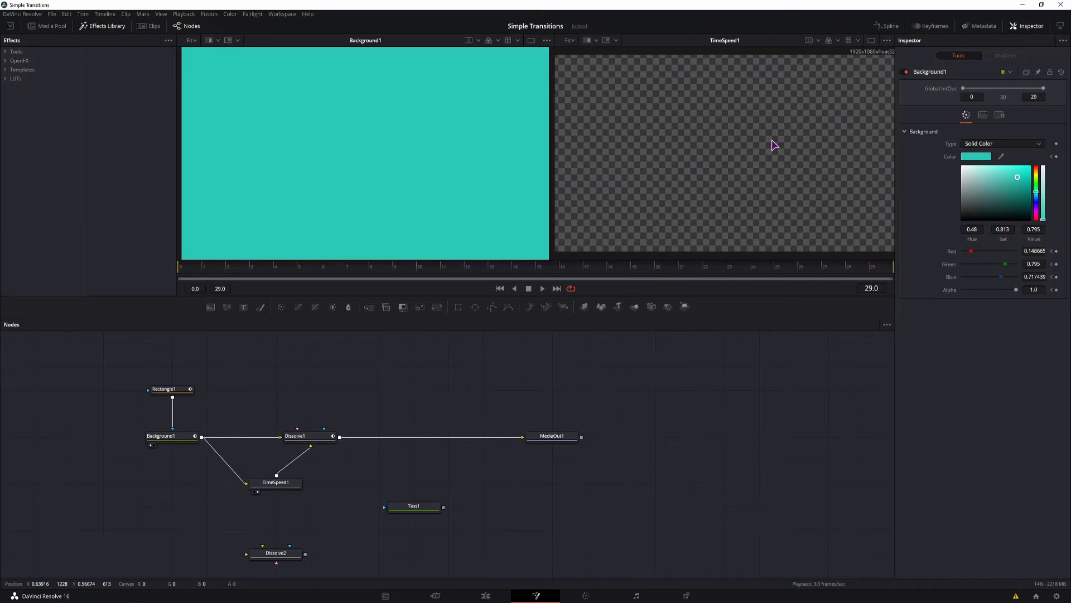
# Show Dissolve1 in the second viewer and repeatedly swap its foreground and background inputs.
pyautogui.click(307, 437)
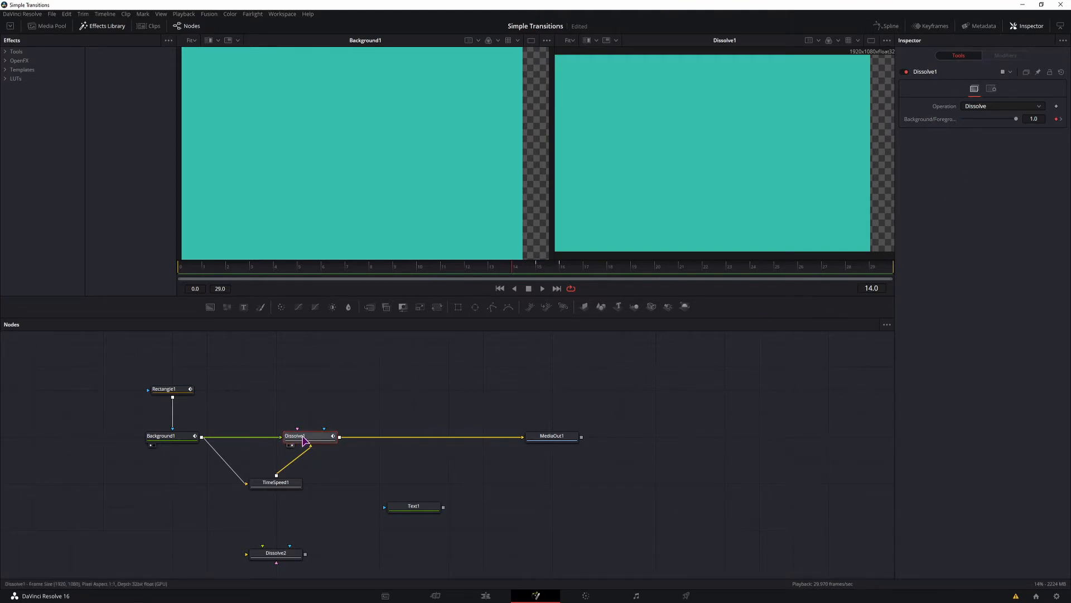
pyautogui.hotkey('ctrl', 't')
pyautogui.hotkey('ctrl', 't')
pyautogui.hotkey('ctrl', 't')
pyautogui.hotkey('ctrl', 't')
pyautogui.hotkey('ctrl', 't')
pyautogui.hotkey('ctrl', 't')
pyautogui.hotkey('ctrl', 't')
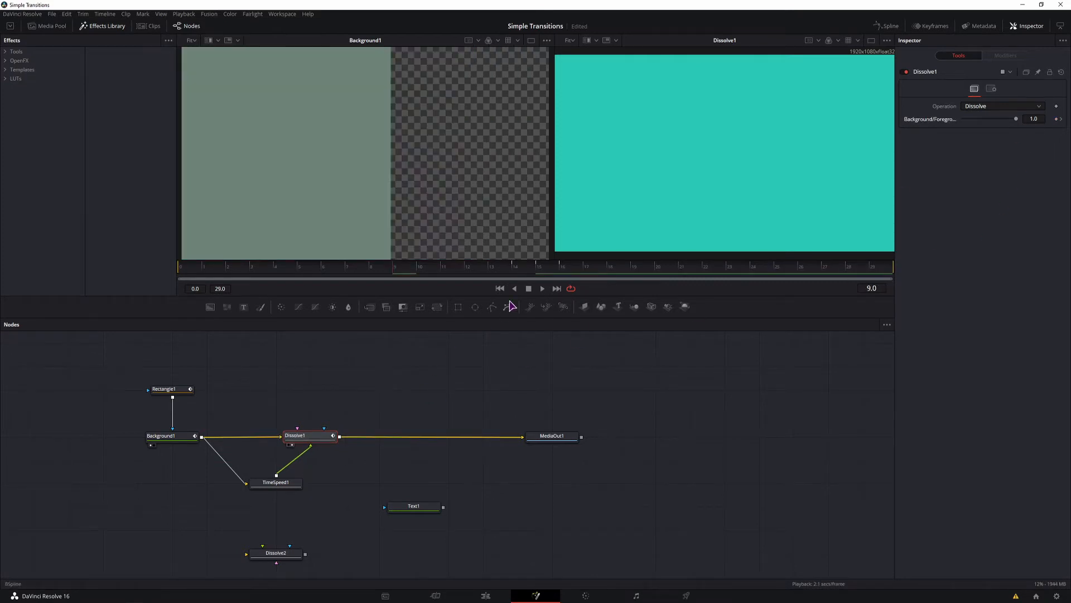
# Set Dissolve1's Background/Foreground mix to 0.0 at frame 6.
pyautogui.press('Left')
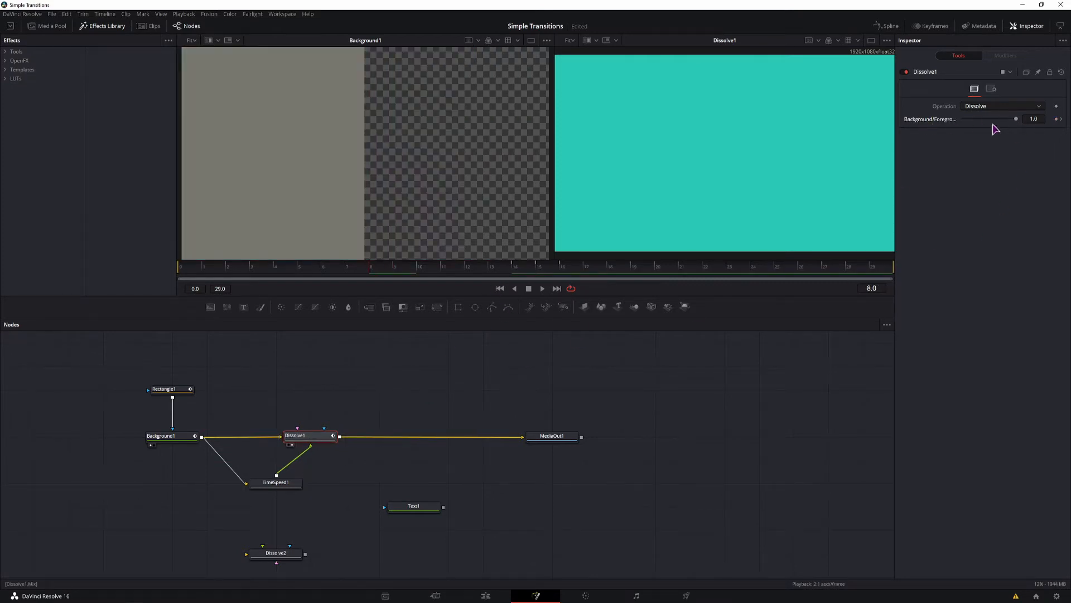
pyautogui.press('Left')
pyautogui.press('Left')
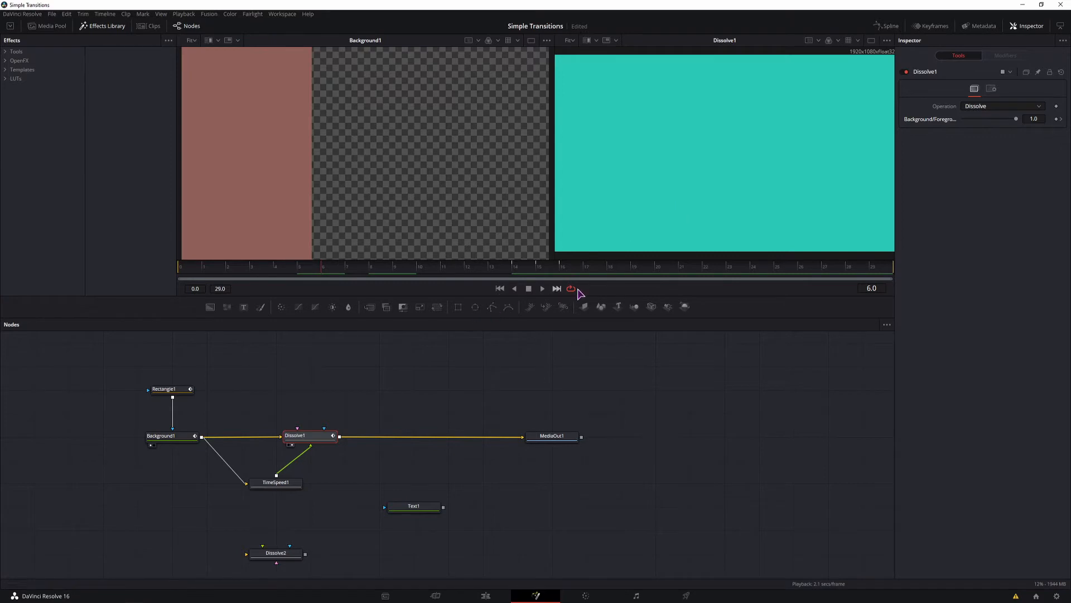
pyautogui.moveTo(1016, 119); pyautogui.dragTo(963, 120)
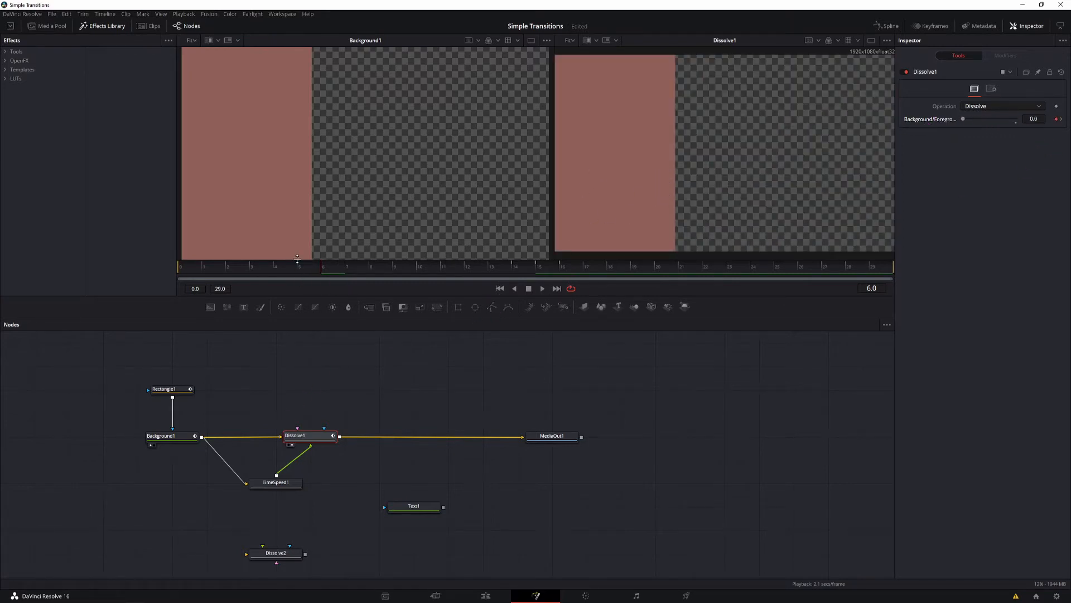
# Set Dissolve1's Background/Foreground mix to 1.0 at frame 18 and play the result.
pyautogui.click(260, 268)
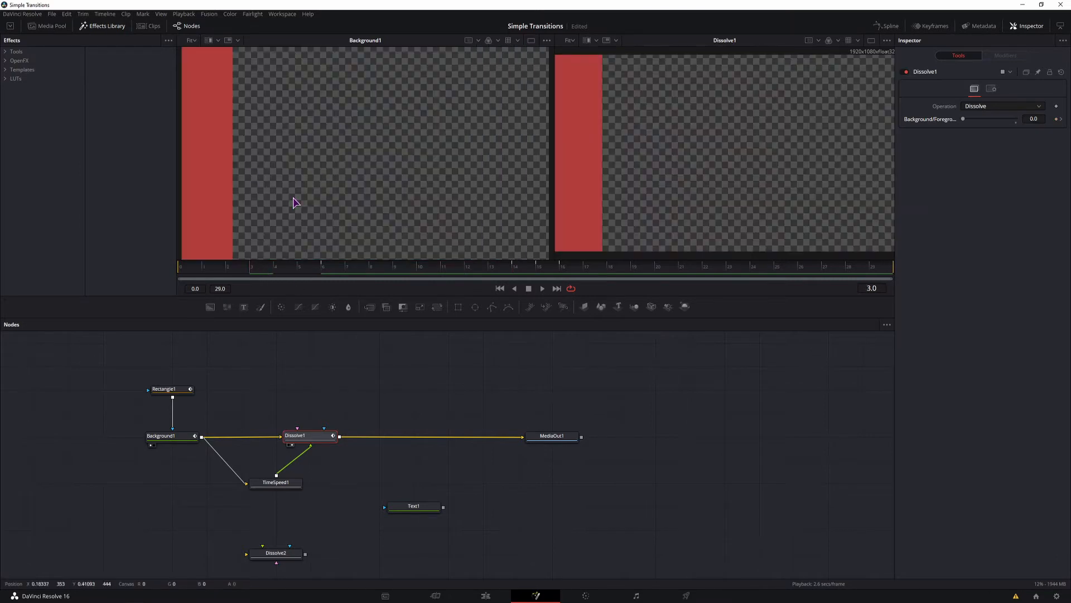
pyautogui.moveTo(331, 267); pyautogui.dragTo(607, 268)
pyautogui.moveTo(963, 120); pyautogui.dragTo(1034, 123)
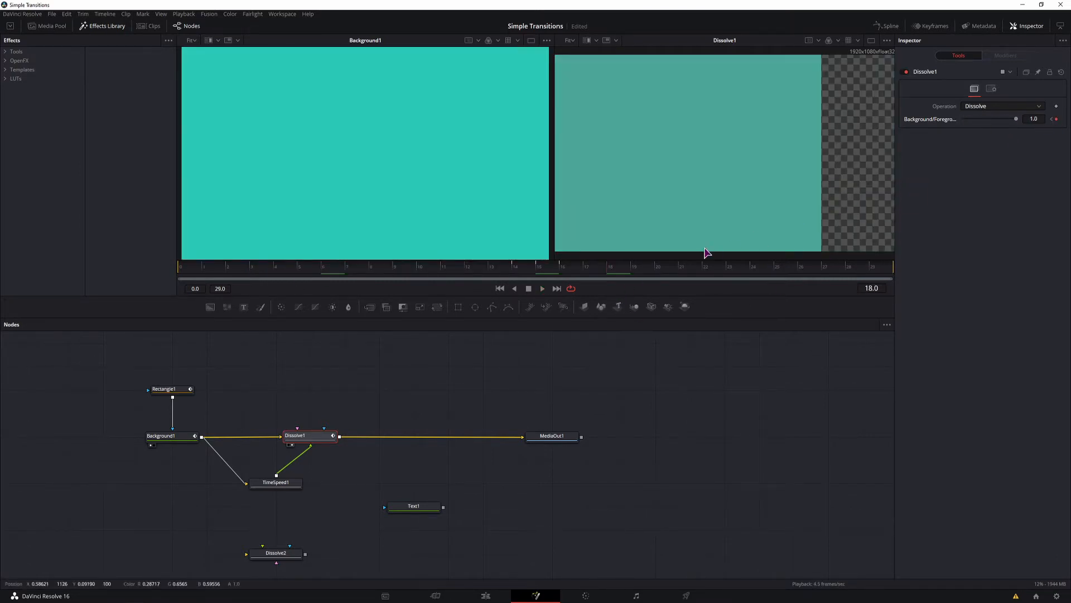
pyautogui.press('space')
pyautogui.click(608, 268)
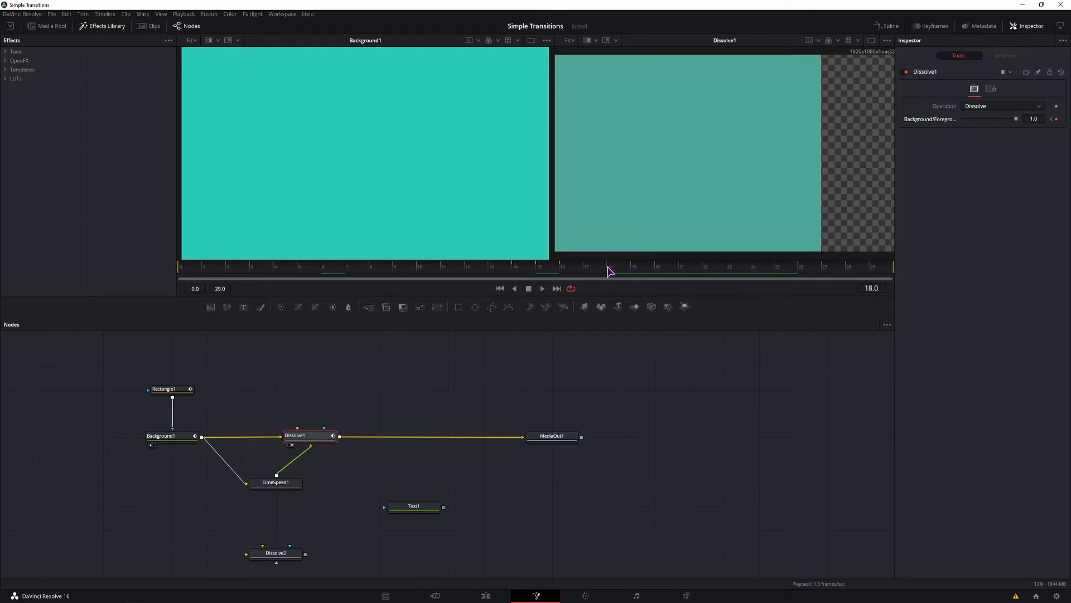
# Show TimeSpeed1 in the first viewer, play it, and select Dissolve1.
pyautogui.click(253, 491)
pyautogui.press('1')
pyautogui.press('space')
pyautogui.click(588, 273)
pyautogui.click(294, 436)
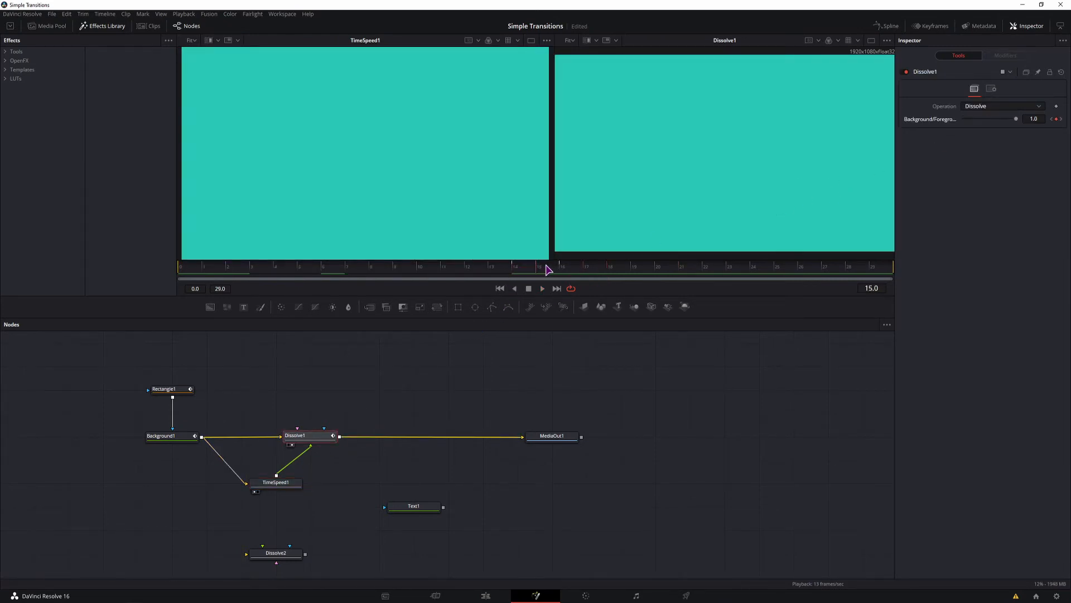
# Examine Dissolve1's Background/Foreground keyframes at frames 14 to 16 and play the transition.
pyautogui.moveTo(548, 270); pyautogui.dragTo(563, 270)
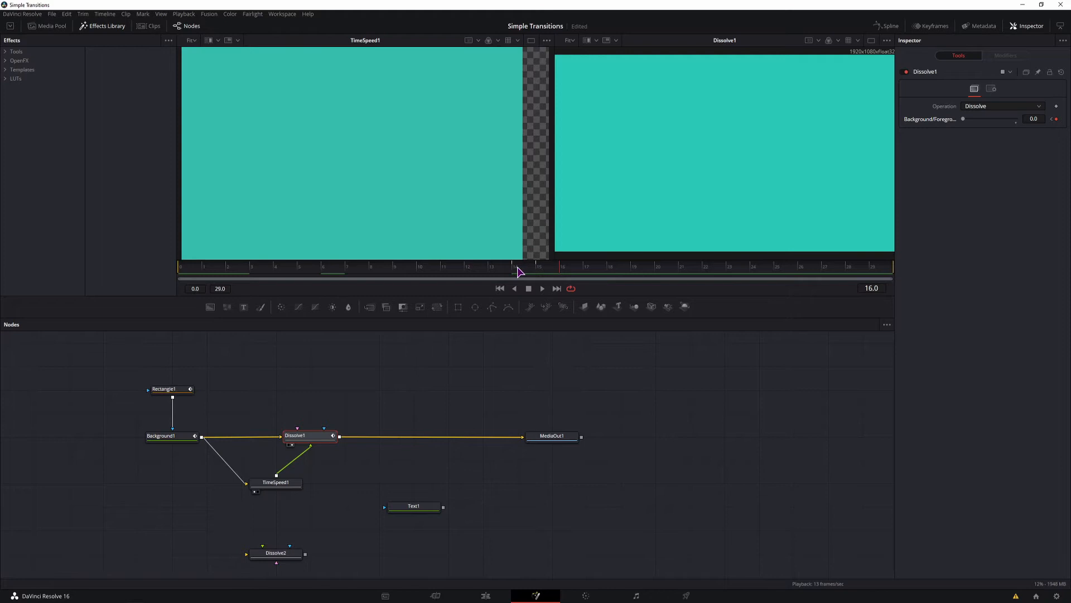
pyautogui.click(518, 271)
pyautogui.press('space')
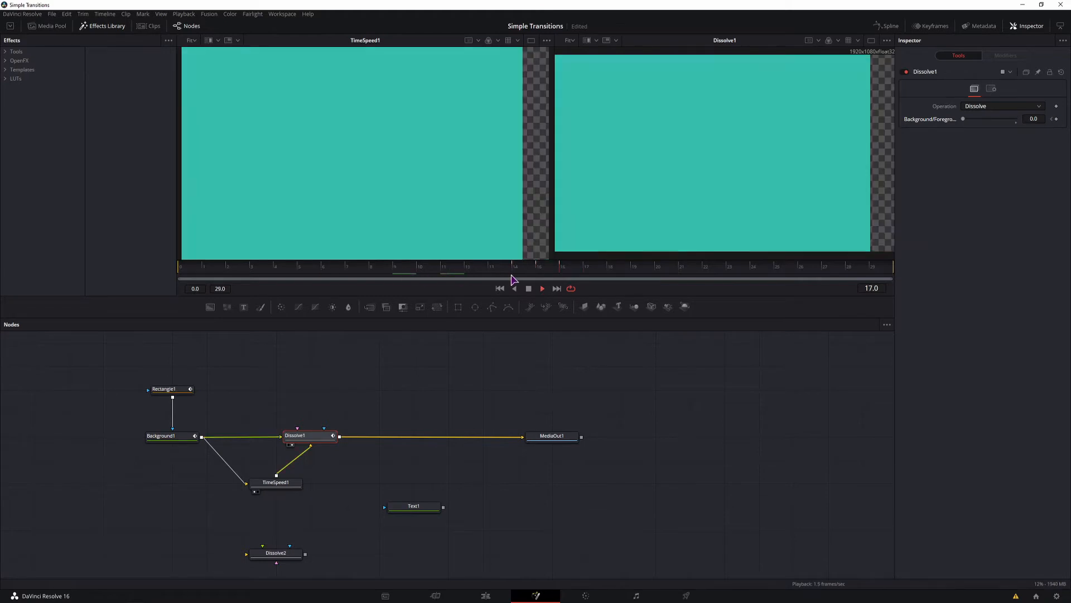
pyautogui.press('space')
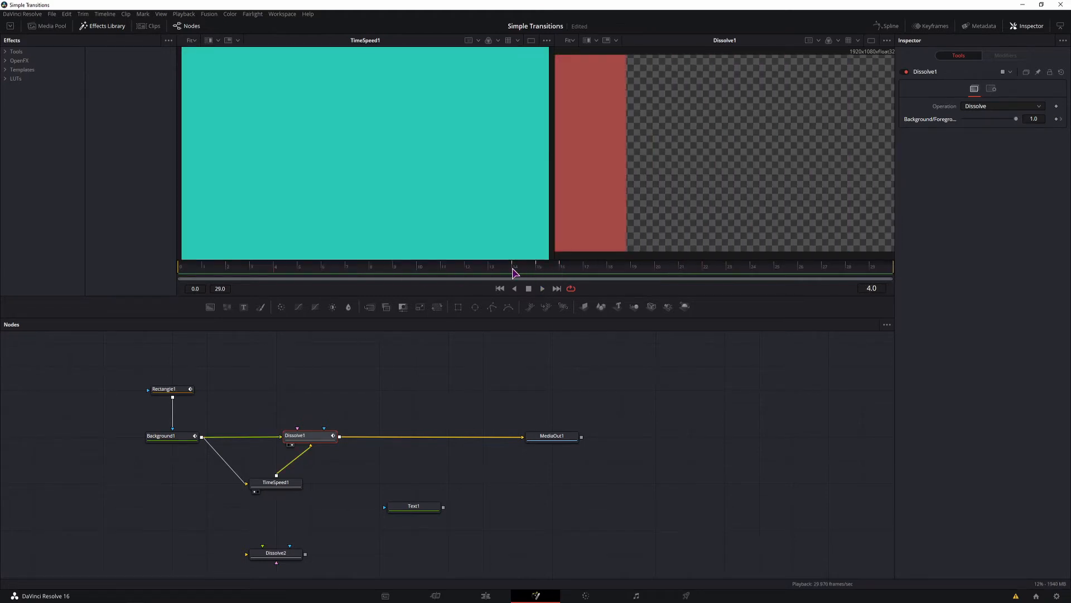
pyautogui.click(535, 270)
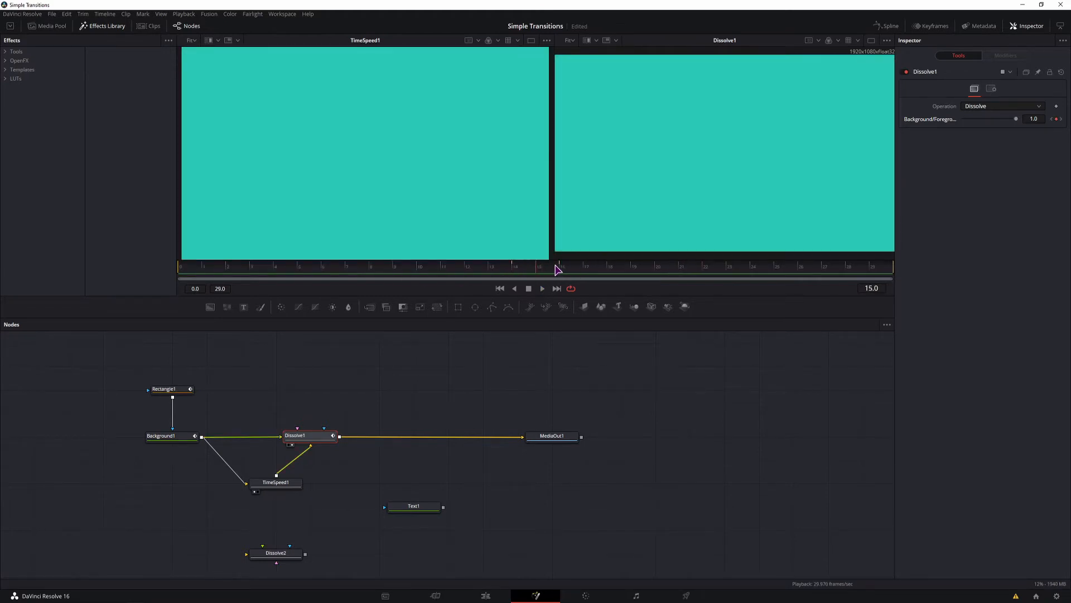
pyautogui.click(558, 270)
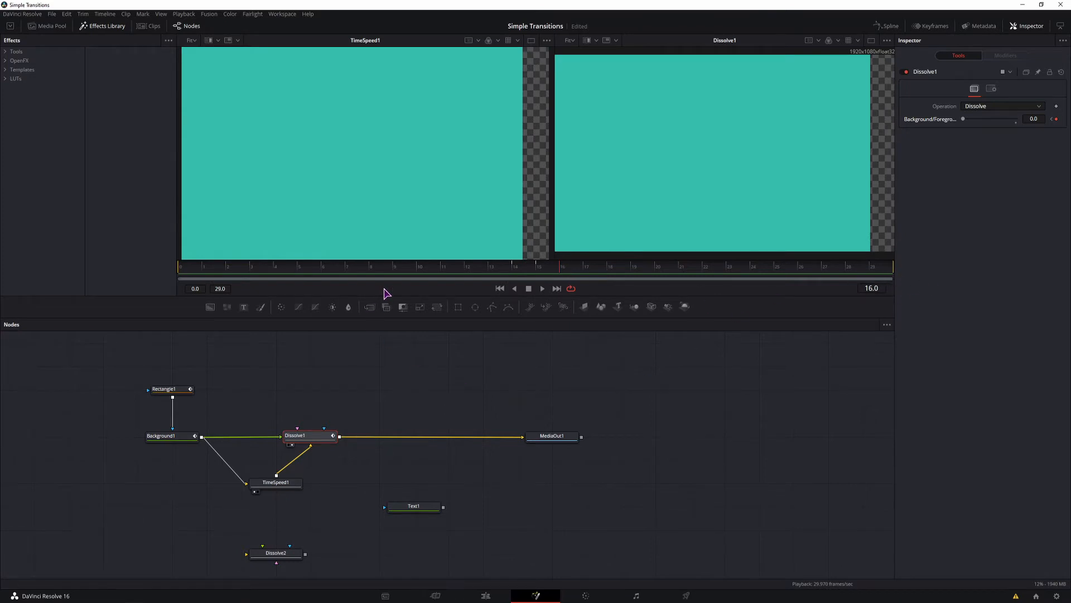
pyautogui.click(395, 268)
# Place Dissolve2 above Dissolve1 and connect Background1 and TimeSpeed1 to its inputs.
pyautogui.scroll(-1, 306, 436)
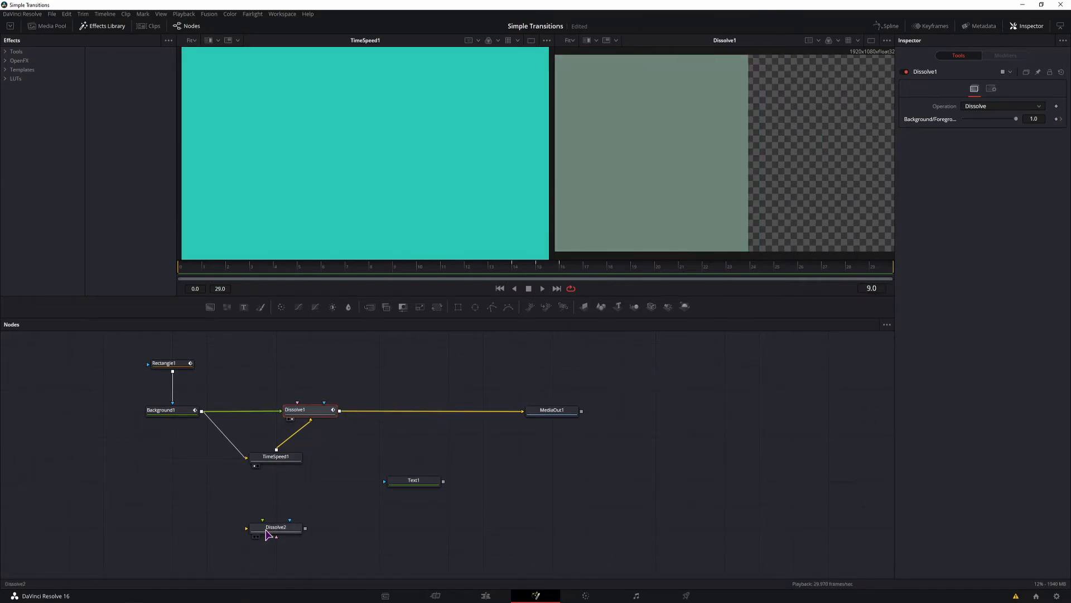
pyautogui.moveTo(273, 534); pyautogui.dragTo(286, 373)
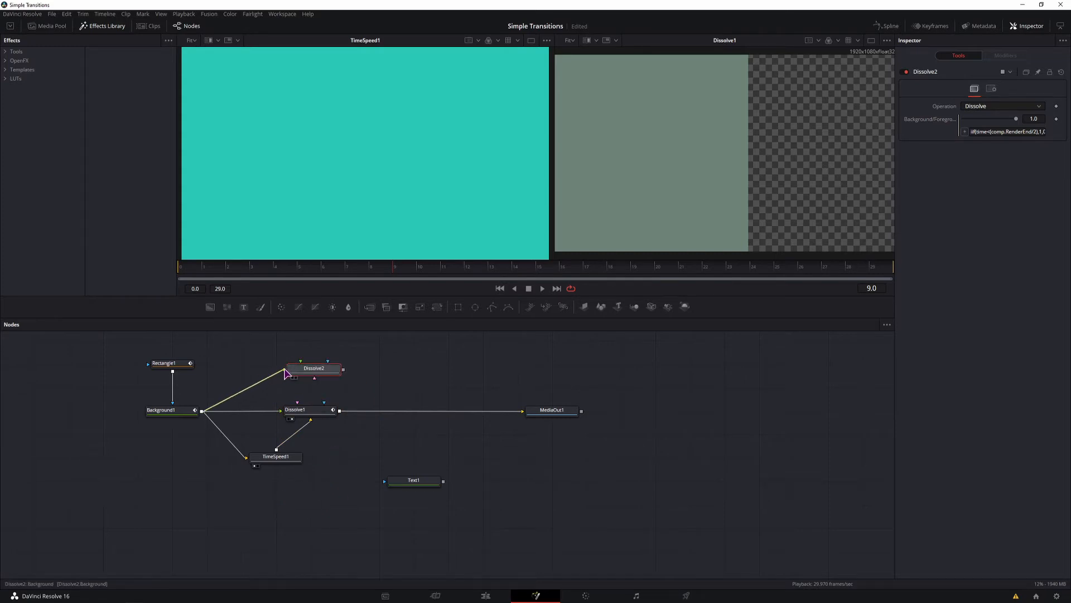
pyautogui.moveTo(277, 457)
pyautogui.mouseDown()
pyautogui.moveTo(287, 438)
pyautogui.moveTo(282, 455)
pyautogui.mouseUp()
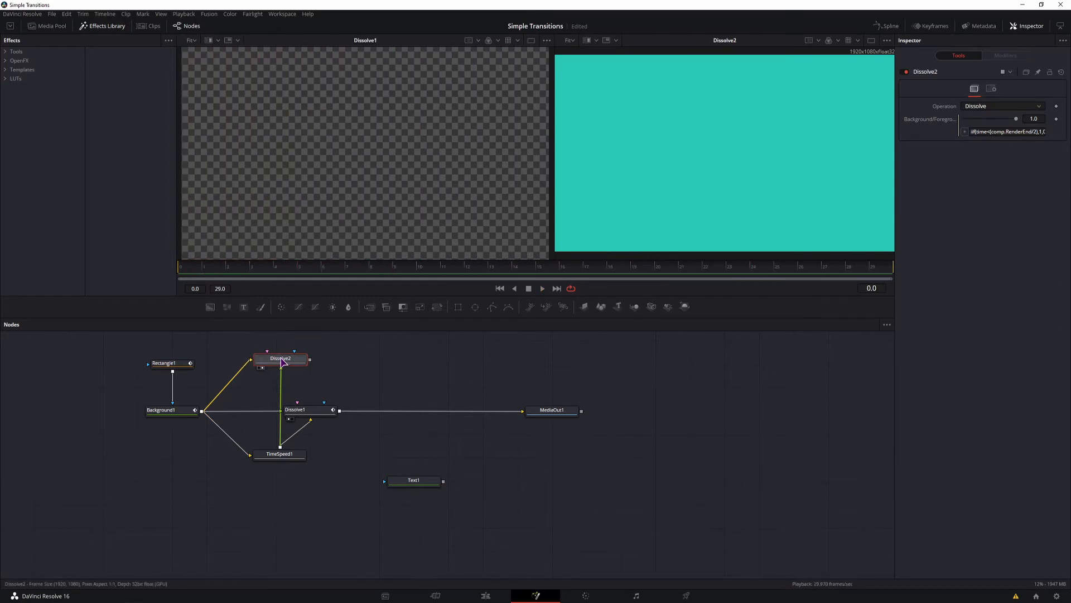
# Swap Dissolve2's foreground and background inputs and play the result beside Dissolve1.
pyautogui.hotkey('ctrl', 't')
pyautogui.press('space')
pyautogui.press('space')
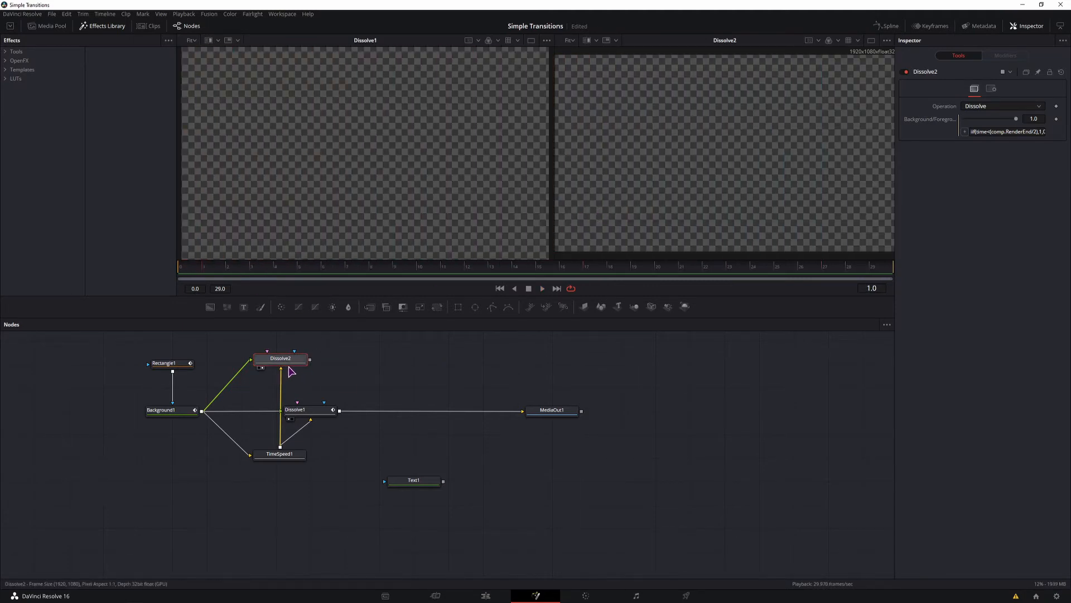
# Try adding an expression to Dissolve1's Background/Foreground value, then remove that expression.
pyautogui.click(311, 411)
pyautogui.click(1038, 120)
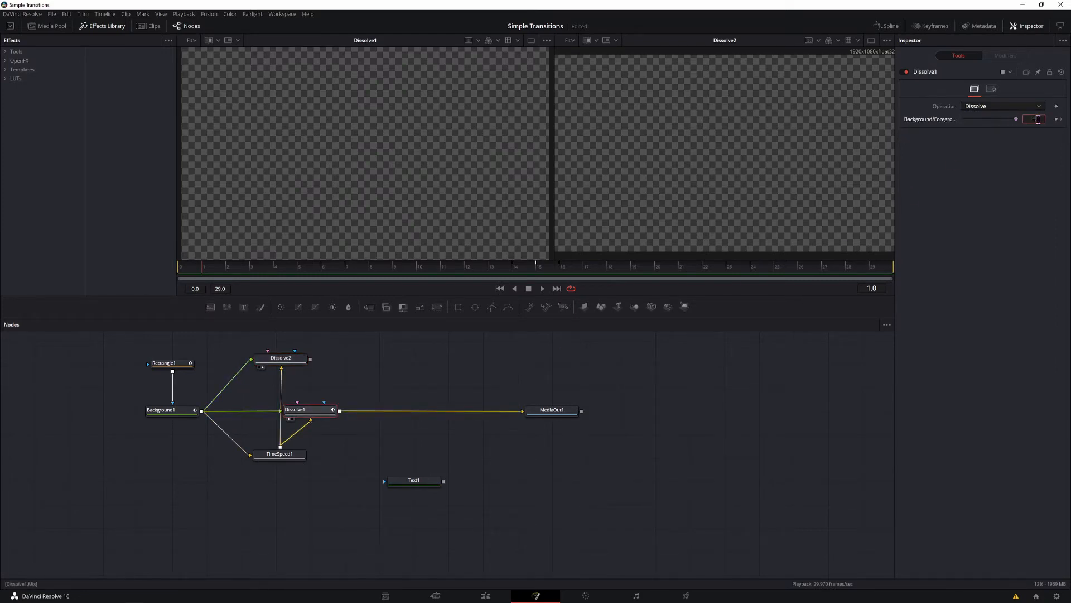
pyautogui.write('0')
pyautogui.press('Return')
pyautogui.rightClick(930, 123)
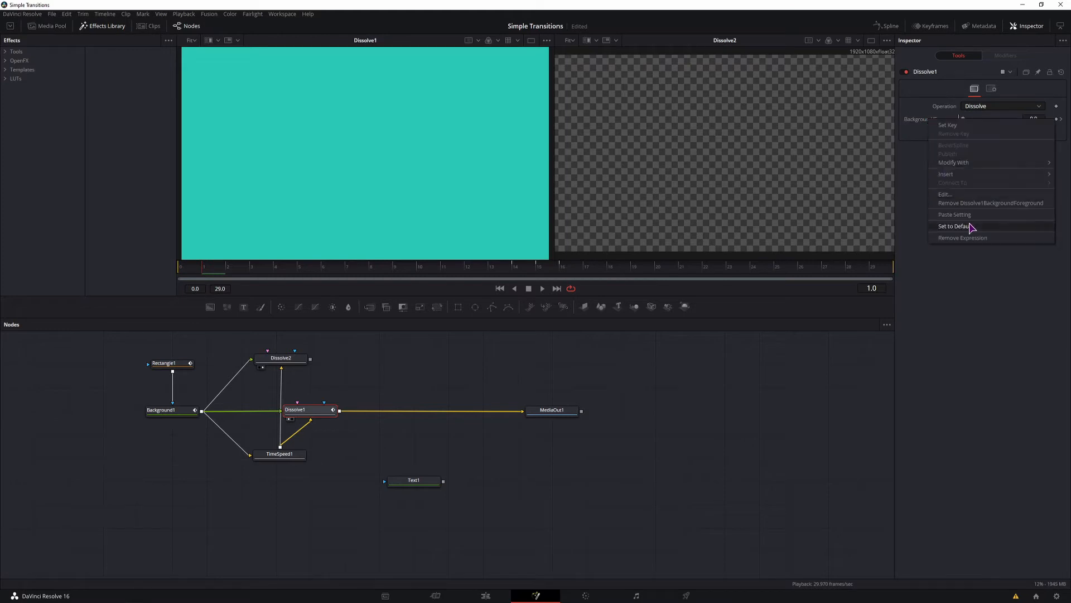
pyautogui.click(971, 239)
# Enable an expression on Dissolve1's Background/Foreground value and select Dissolve2 to show its expression.
pyautogui.rightClick(930, 124)
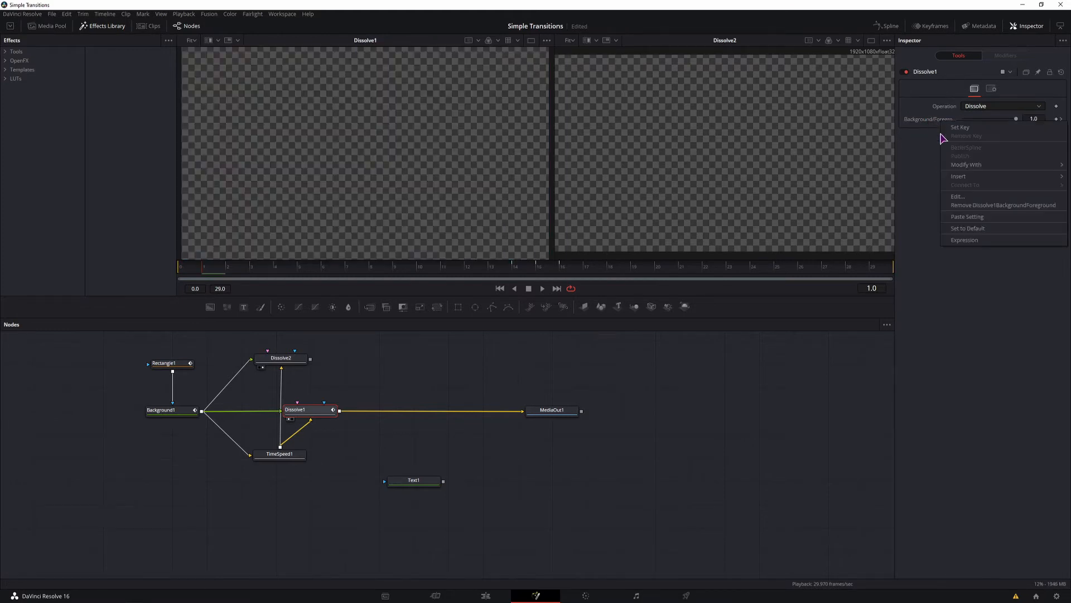
pyautogui.click(986, 246)
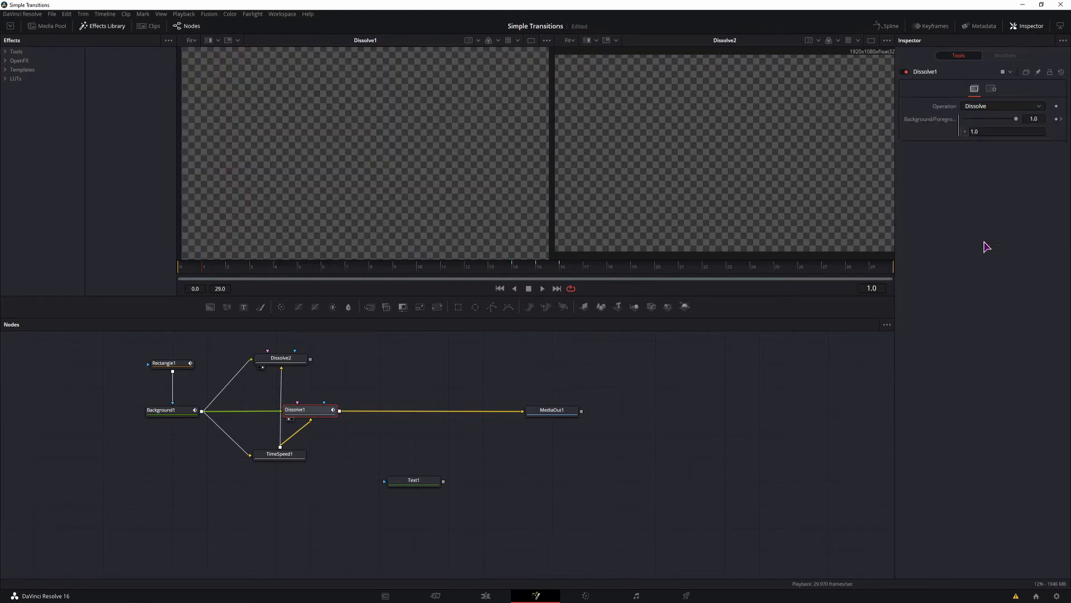
pyautogui.click(281, 357)
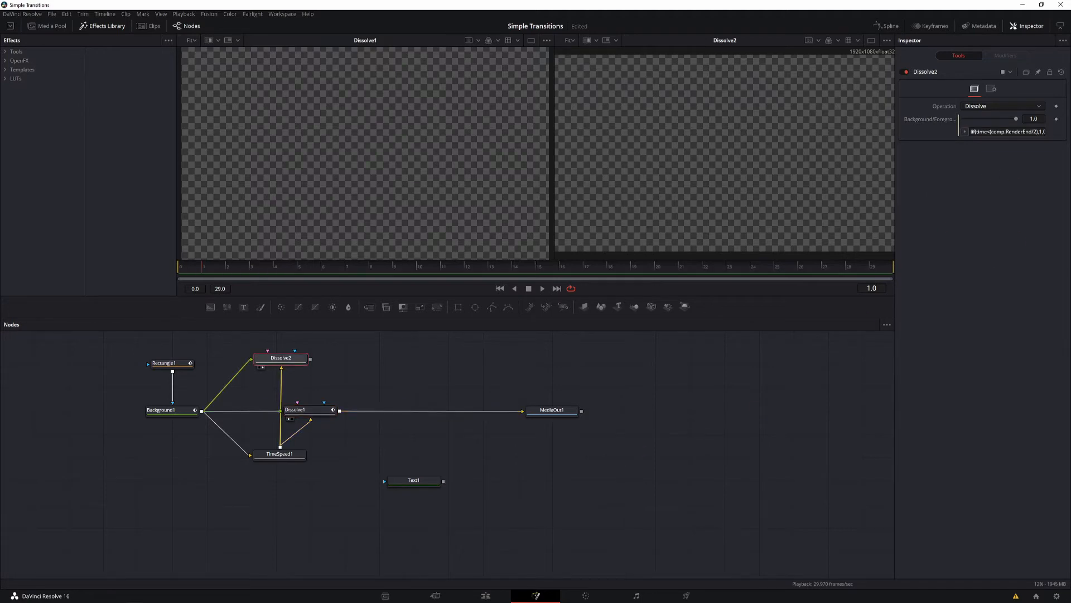
# Show Text1 in the first viewer, check its time readout at frames 29 and 0, and move the node above the Dissolve1–MediaOut1 connection.
pyautogui.moveTo(678, 440); pyautogui.dragTo(334, 441)
pyautogui.moveTo(500, 436); pyautogui.dragTo(310, 494)
pyautogui.scroll(-3, 392, 490)
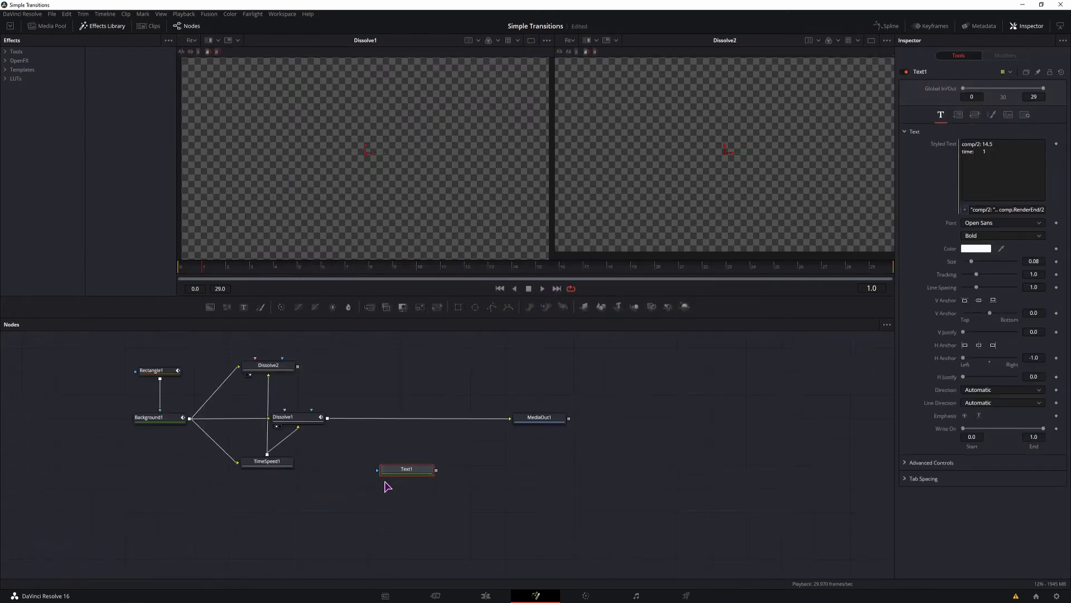
pyautogui.click(386, 479)
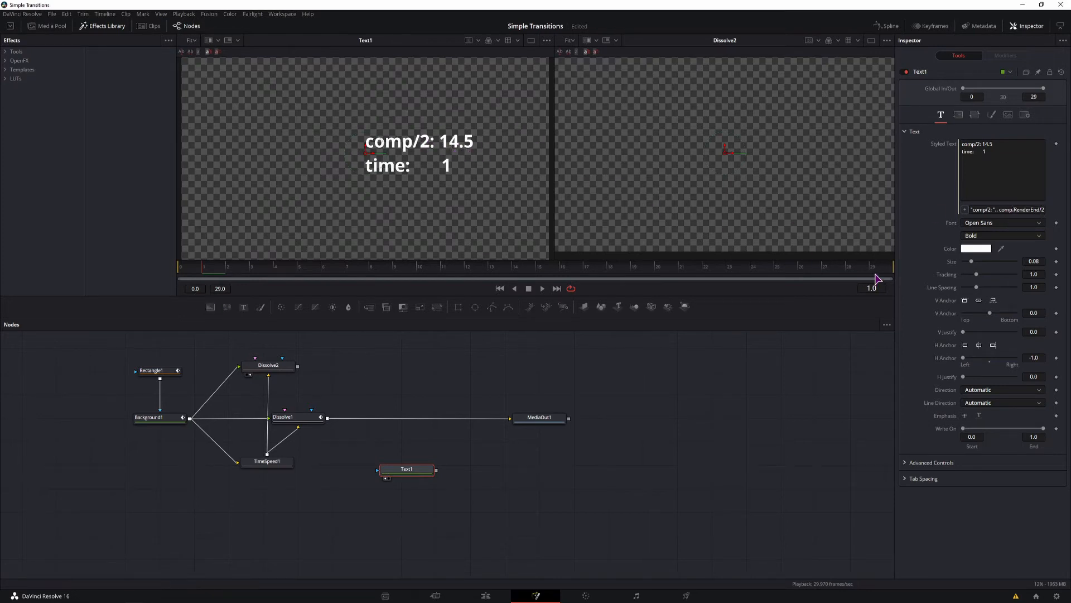
pyautogui.click(876, 278)
pyautogui.click(875, 276)
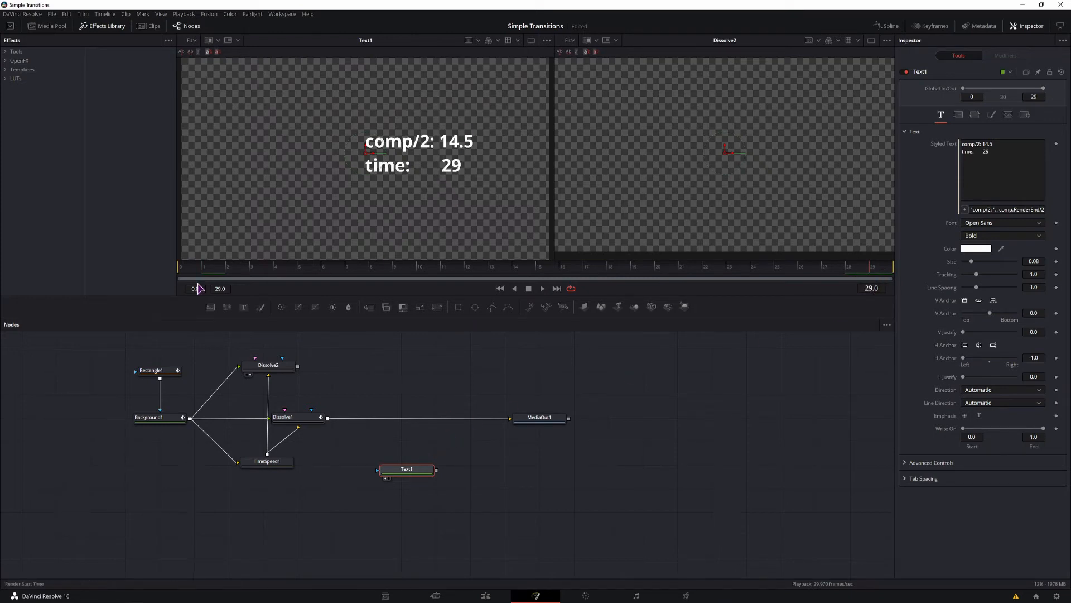
pyautogui.click(180, 273)
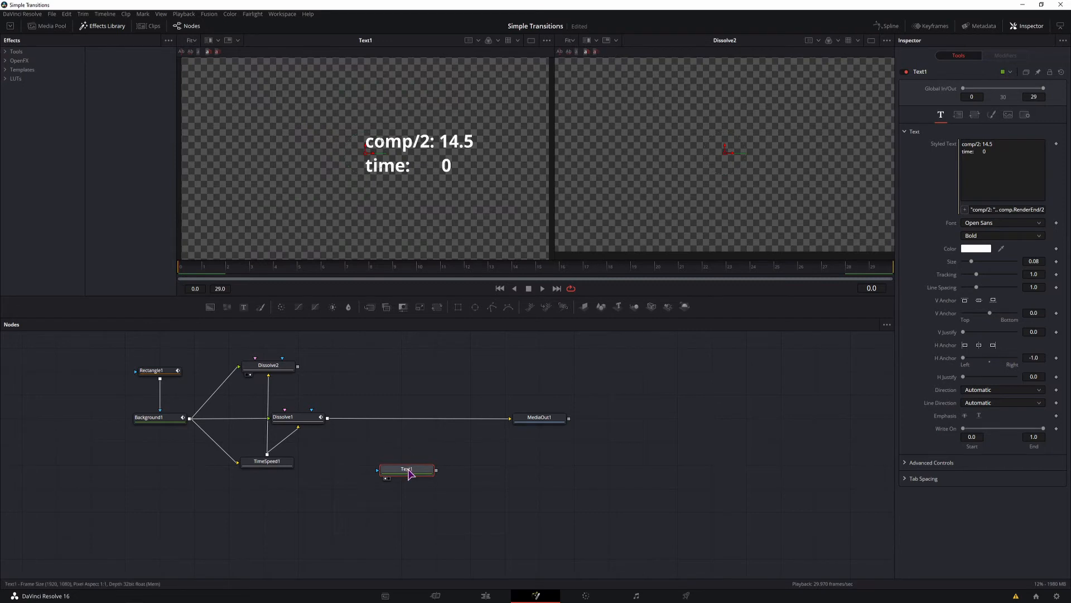
pyautogui.moveTo(416, 474); pyautogui.dragTo(439, 399)
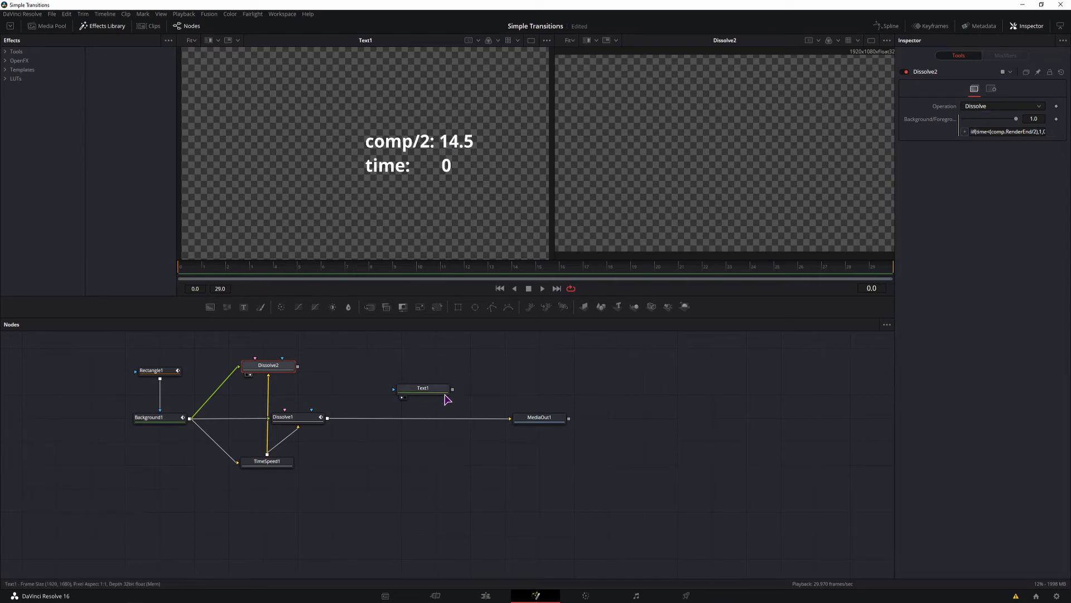
# Examine how Dissolve2's Background/Foreground expression switches by comparing frames 0, 14, 15 and 29 with the time readout.
pyautogui.click(1038, 131)
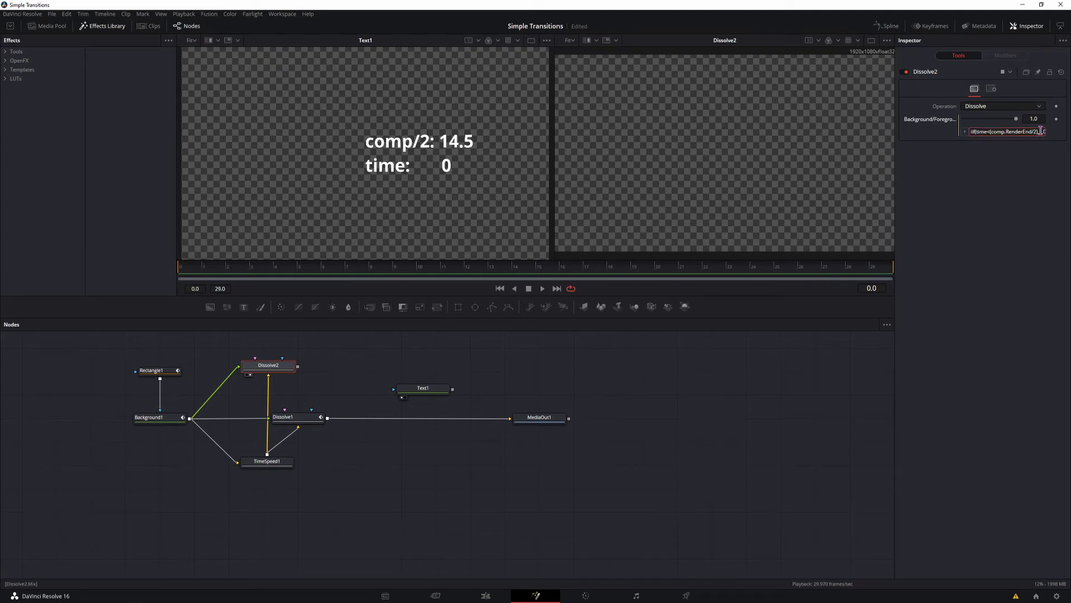
pyautogui.moveTo(203, 277); pyautogui.dragTo(539, 271)
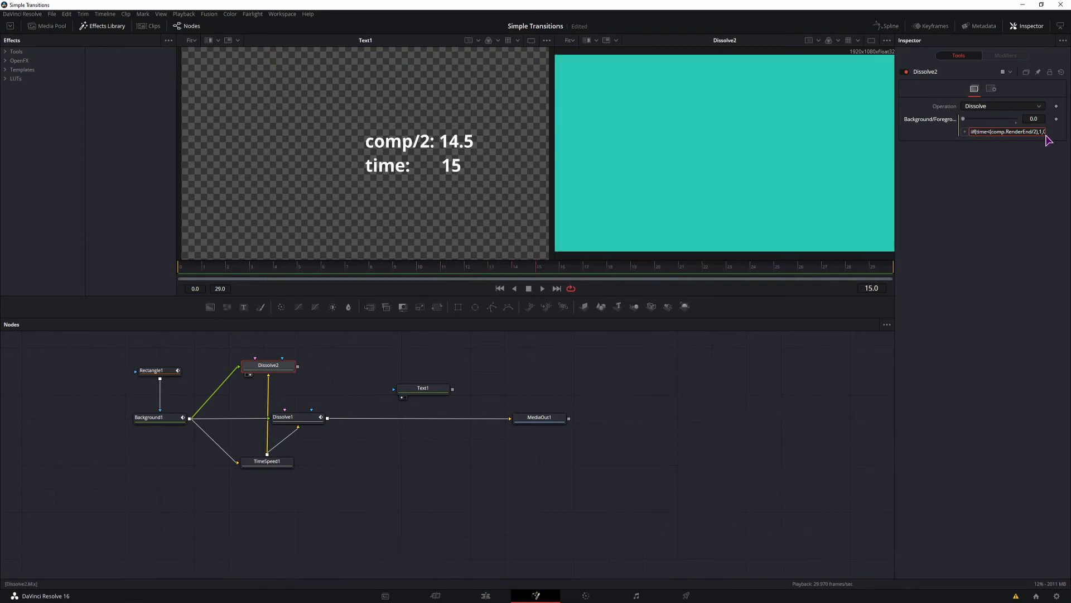
pyautogui.press('Left')
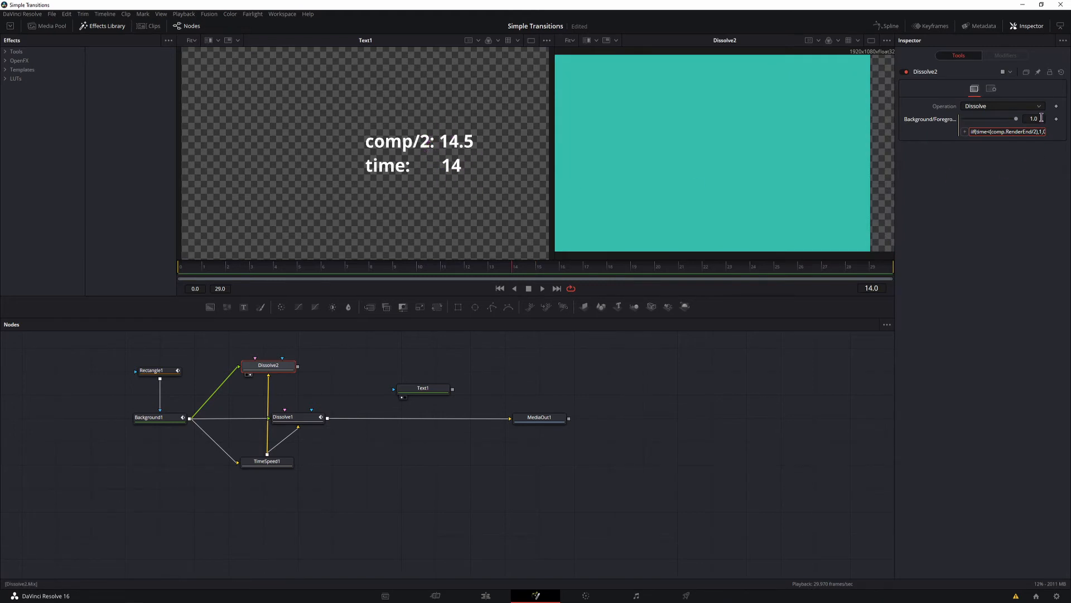
pyautogui.click(537, 272)
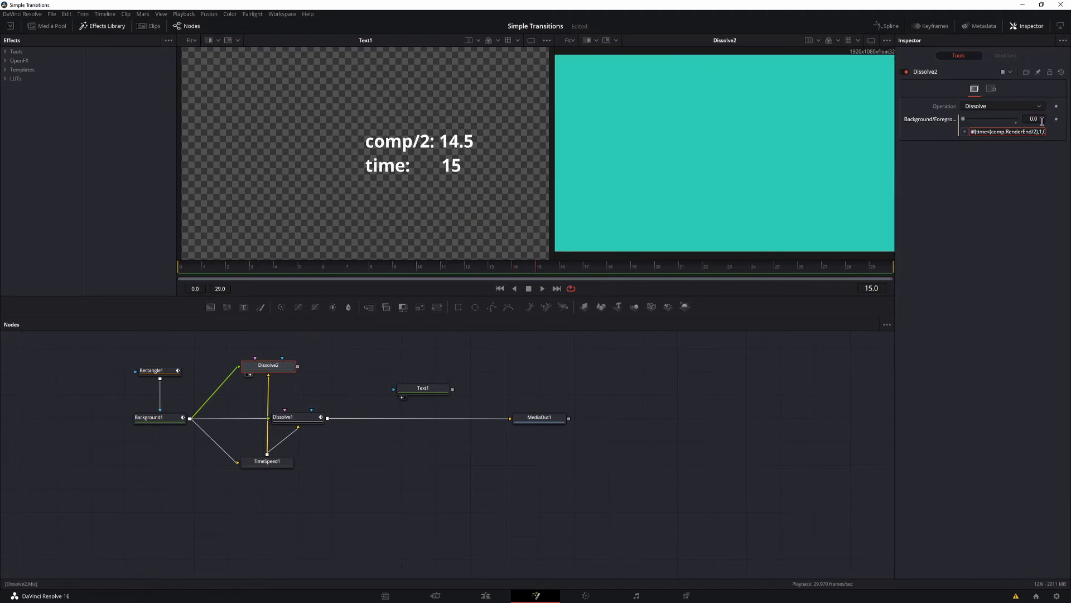
pyautogui.moveTo(554, 269); pyautogui.dragTo(876, 272)
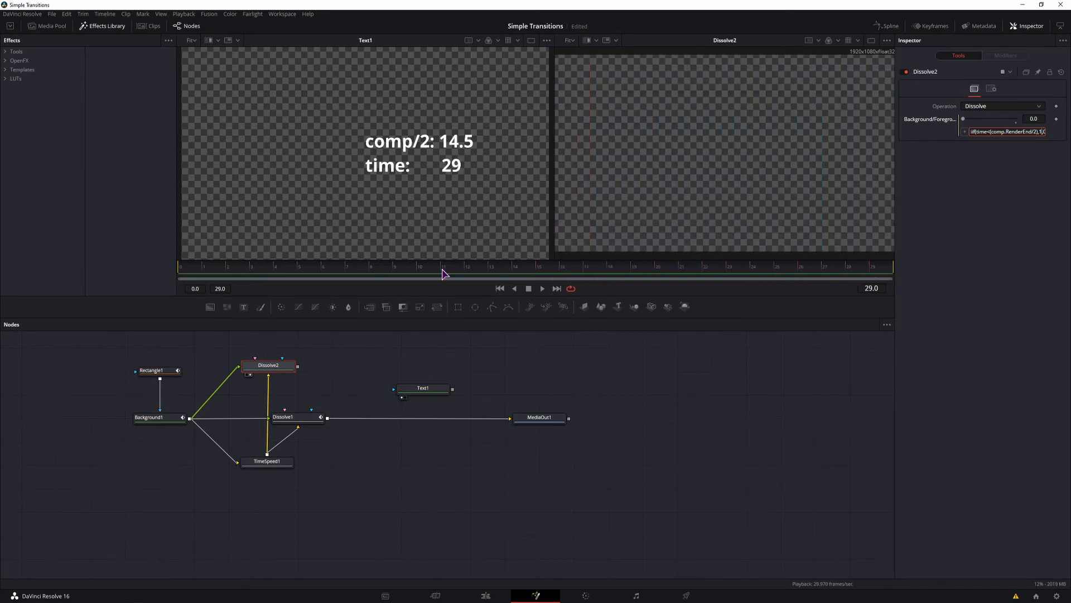
pyautogui.press('Home')
pyautogui.moveTo(342, 282); pyautogui.dragTo(420, 274)
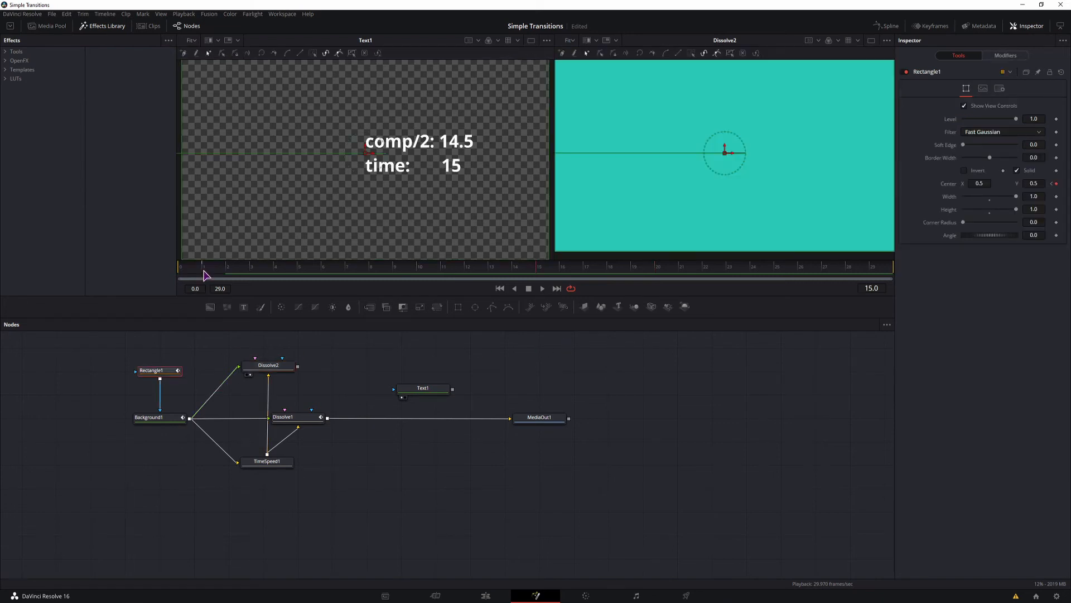
# Check Rectangle1 at frames 1 and 29 and display its Center path keyframes in the Keyframes editor.
pyautogui.click(204, 269)
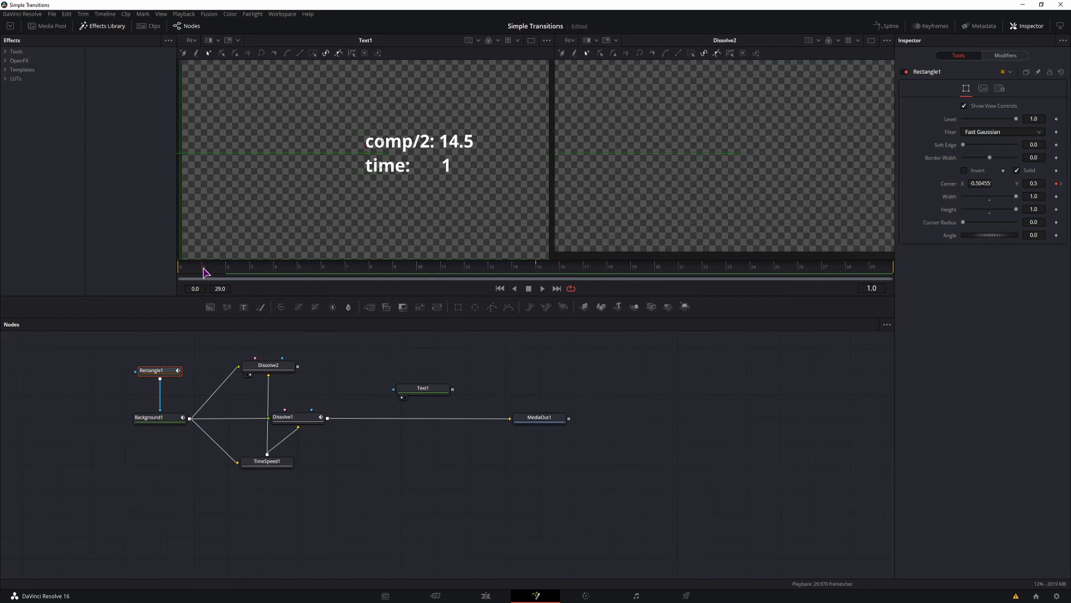
pyautogui.click(869, 272)
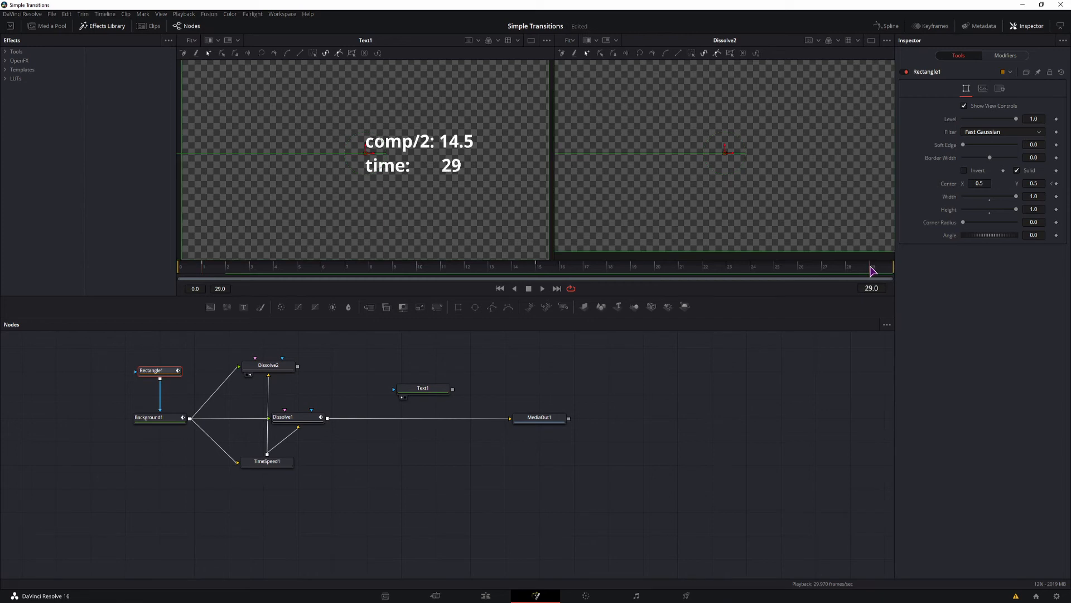
pyautogui.click(931, 26)
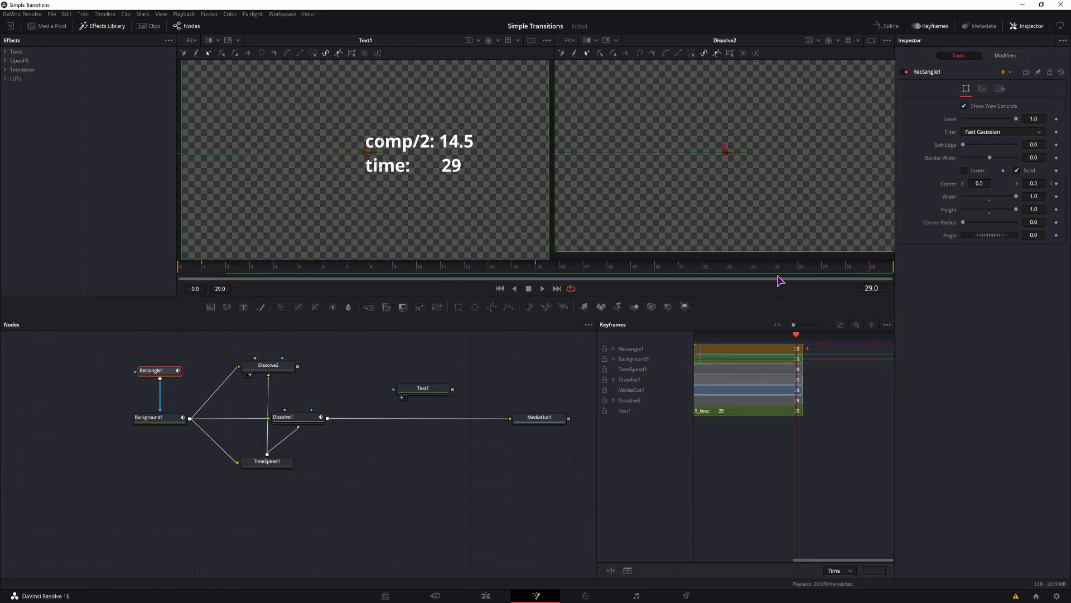
pyautogui.click(614, 348)
pyautogui.moveTo(852, 562); pyautogui.dragTo(771, 562)
# Move Rectangle1's first Center keyframe to frame 0 and return it to frame 1.
pyautogui.click(762, 360)
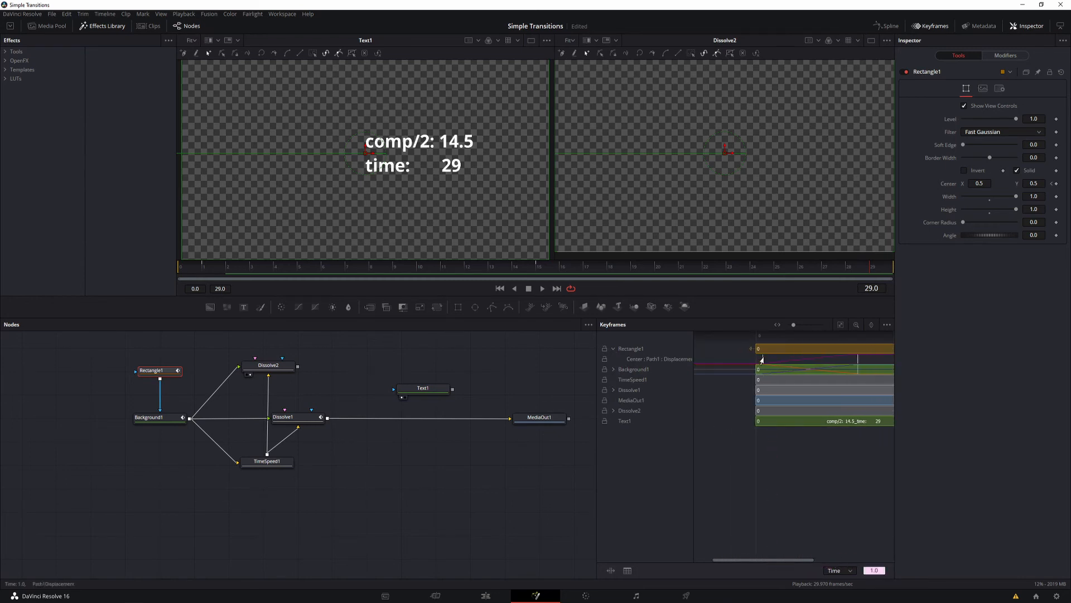
pyautogui.moveTo(762, 359); pyautogui.dragTo(757, 359)
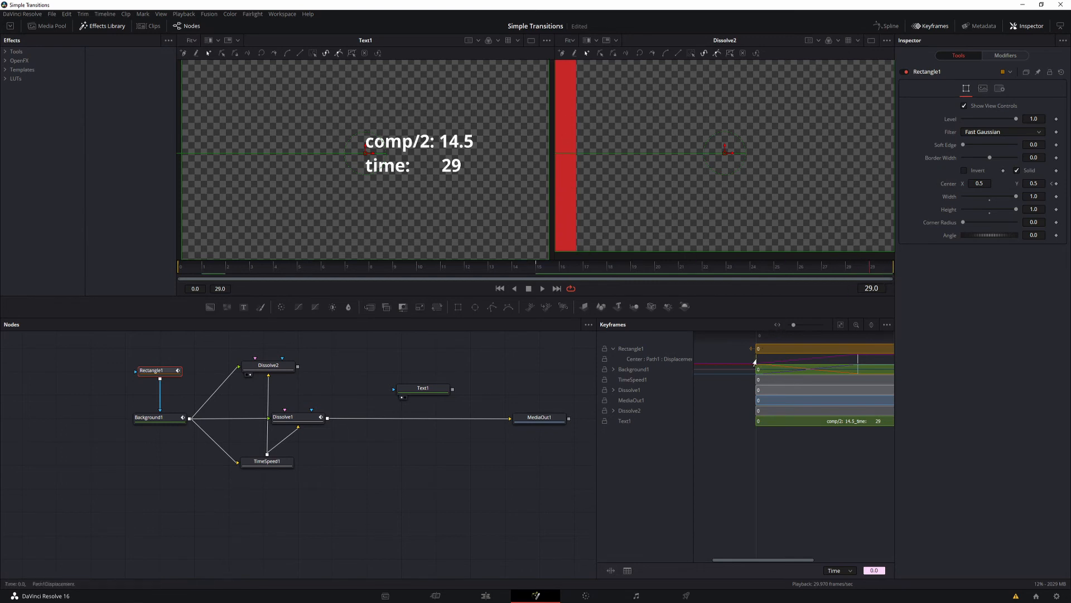
pyautogui.moveTo(755, 361); pyautogui.dragTo(763, 364)
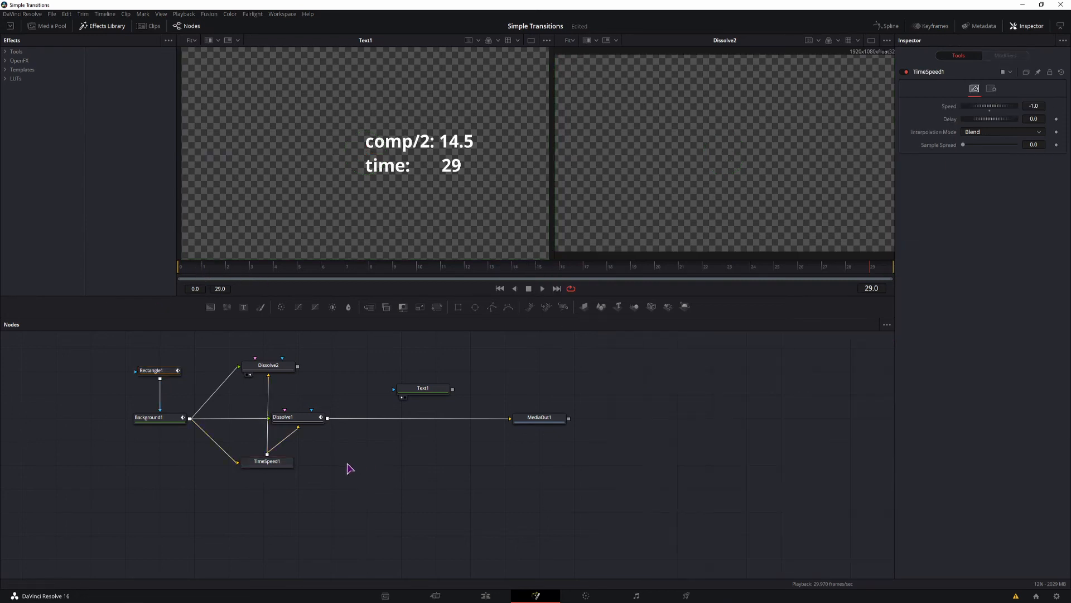
# Set TimeSpeed1's Speed to -1.0.
pyautogui.click(274, 467)
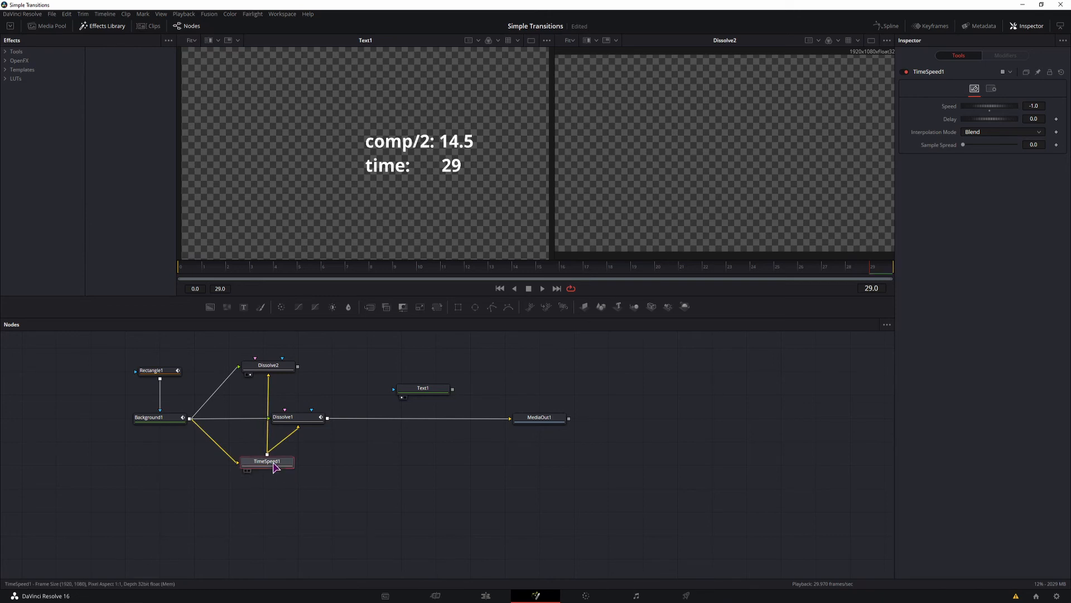
pyautogui.click(1031, 105)
pyautogui.write('-')
pyautogui.press('Return')
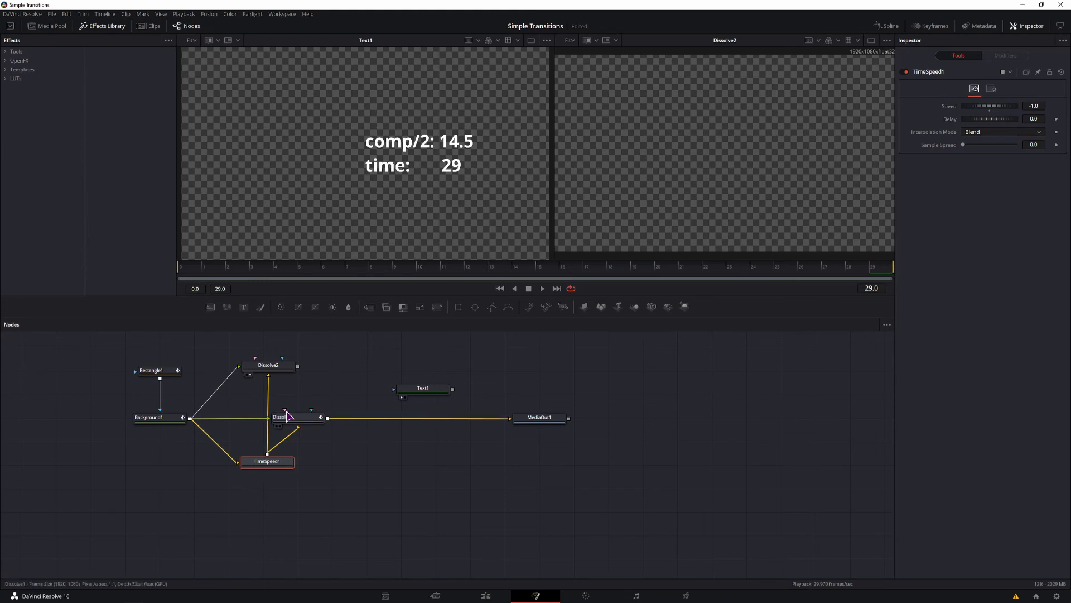
# Change Dissolve2's Background/Foreground expression to iif(time>(comp.RenderEnd/2),0,1) and play the transition.
pyautogui.click(267, 367)
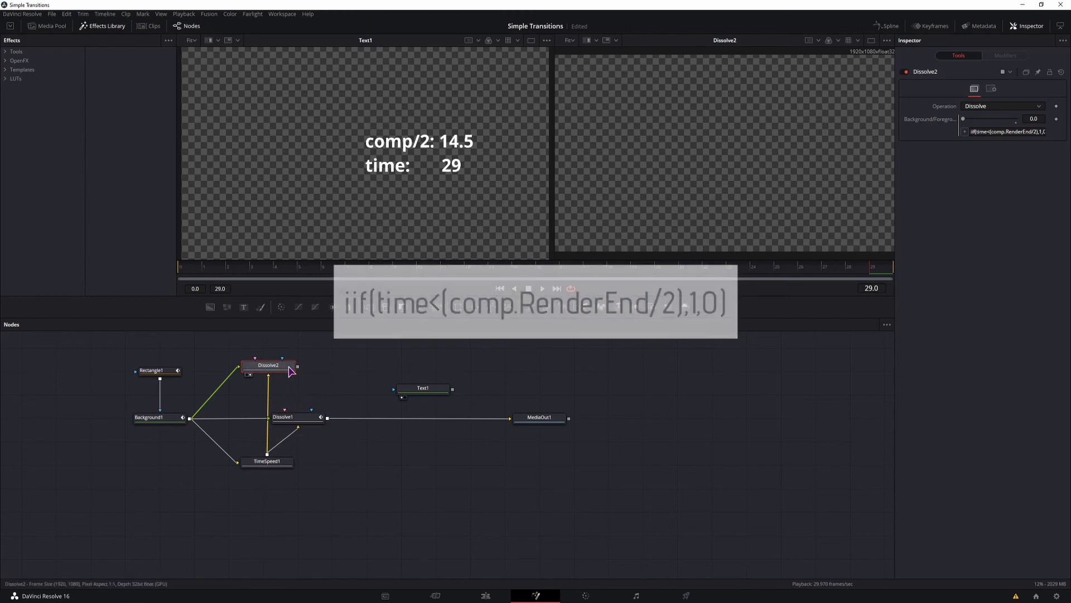
pyautogui.click(988, 133)
pyautogui.press('Delete')
pyautogui.write('>')
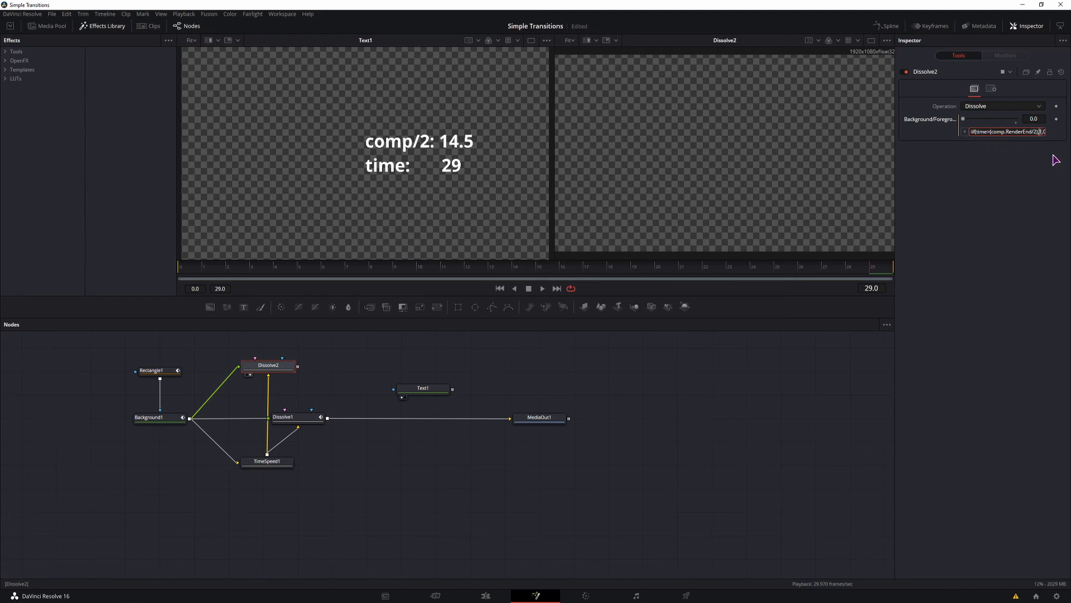
pyautogui.click(1044, 132)
pyautogui.press('BackSpace')
pyautogui.write('1')
pyautogui.click(216, 272)
pyautogui.press('space')
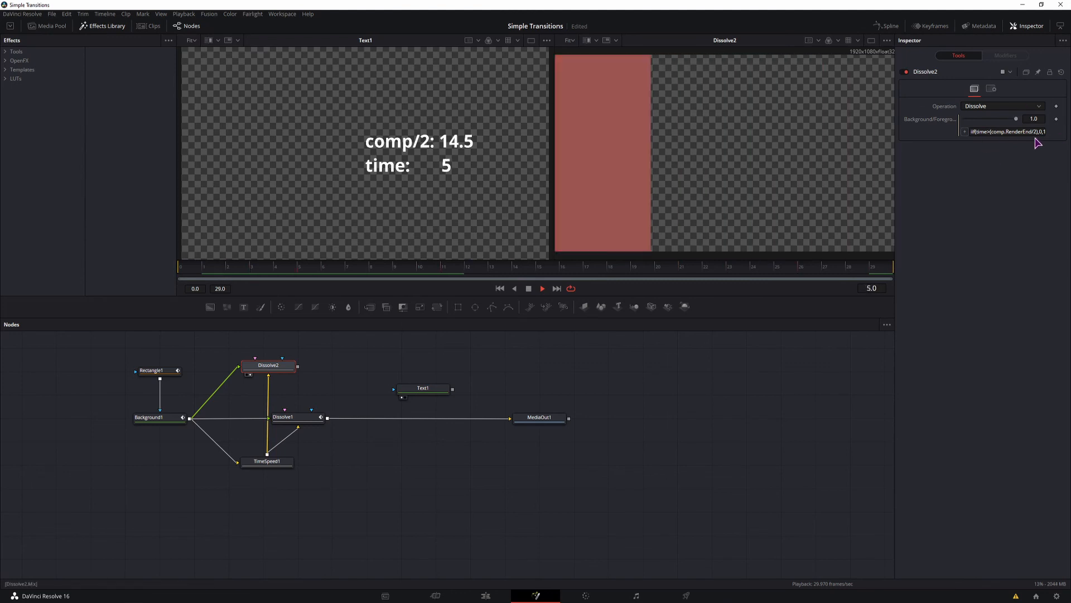
pyautogui.press('space')
# Replace the comparison in Dissolve2's expression with less-than, giving iif(time<(comp.RenderEnd/2),0,1), and play the result.
pyautogui.click(989, 133)
pyautogui.press('BackSpace')
pyautogui.write('<')
pyautogui.press('Return')
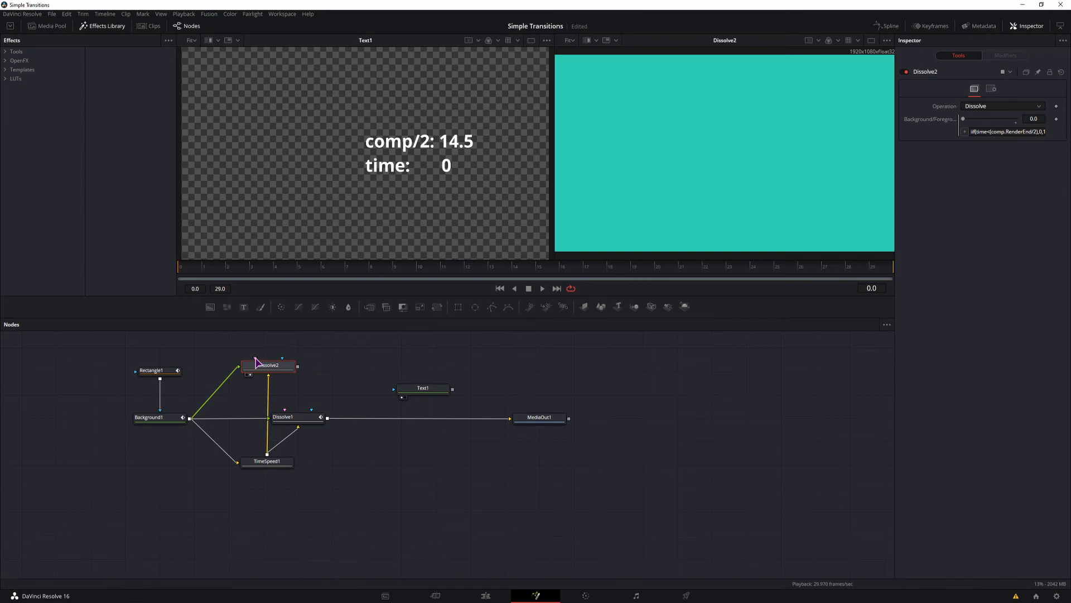
pyautogui.press('space')
pyautogui.press('space')
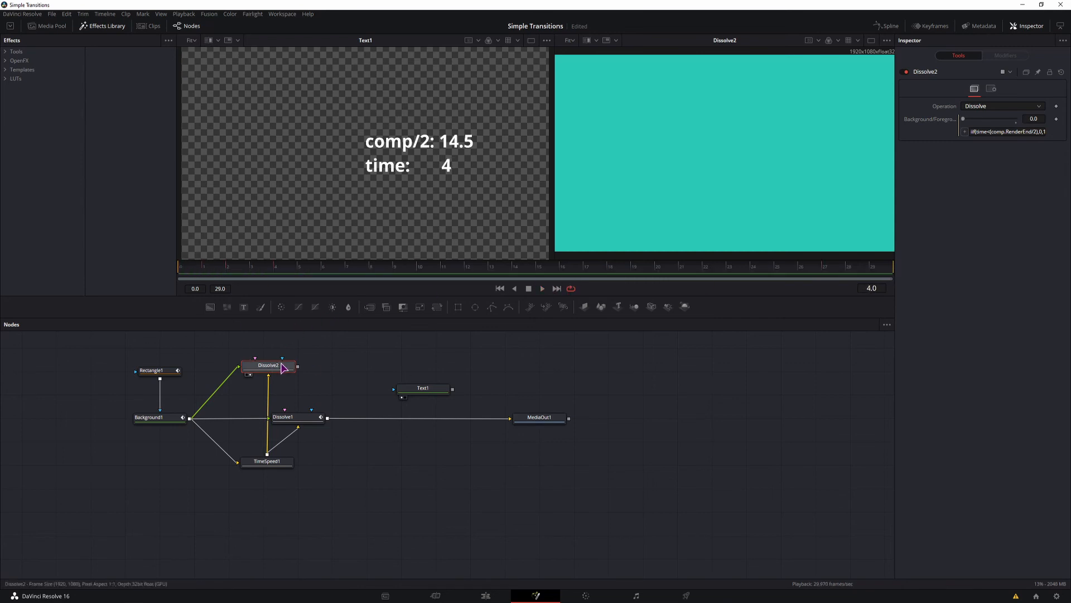
# Swap Dissolve2's foreground and background inputs and play the transition again.
pyautogui.hotkey('ctrl', 't')
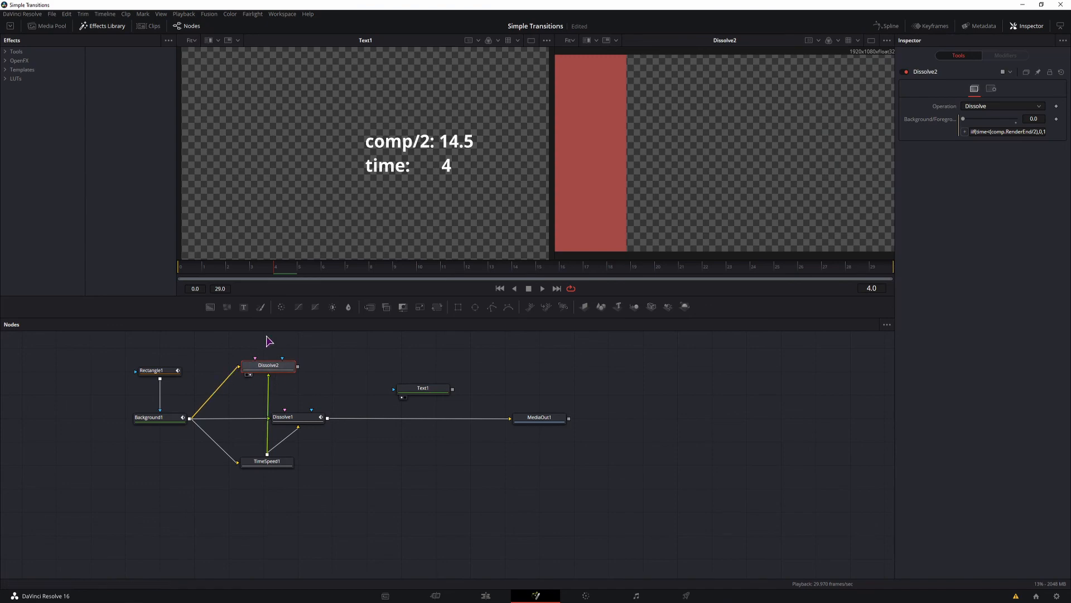
pyautogui.press('space')
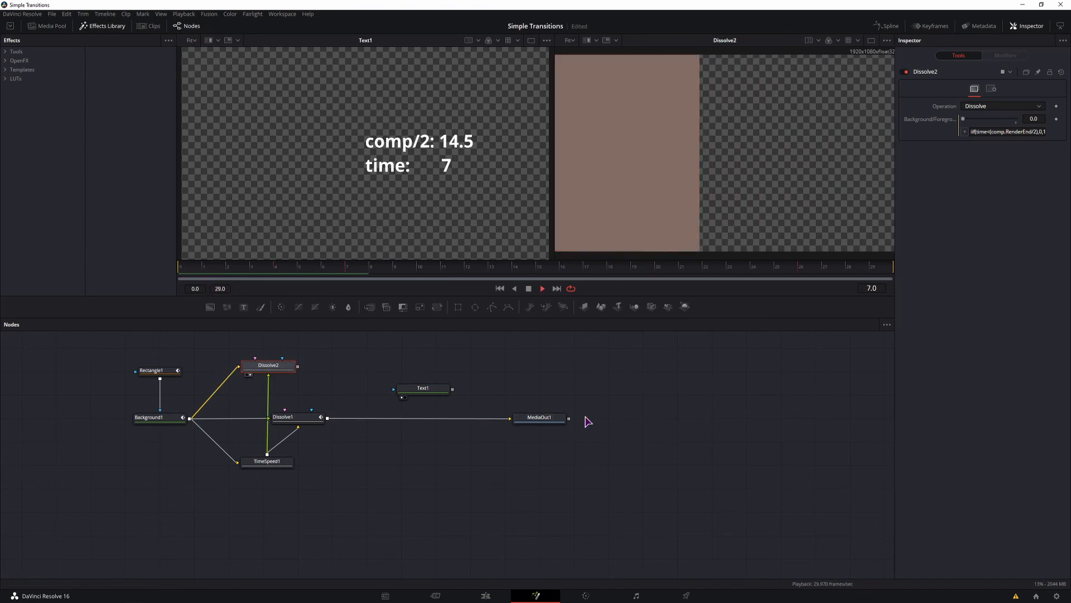